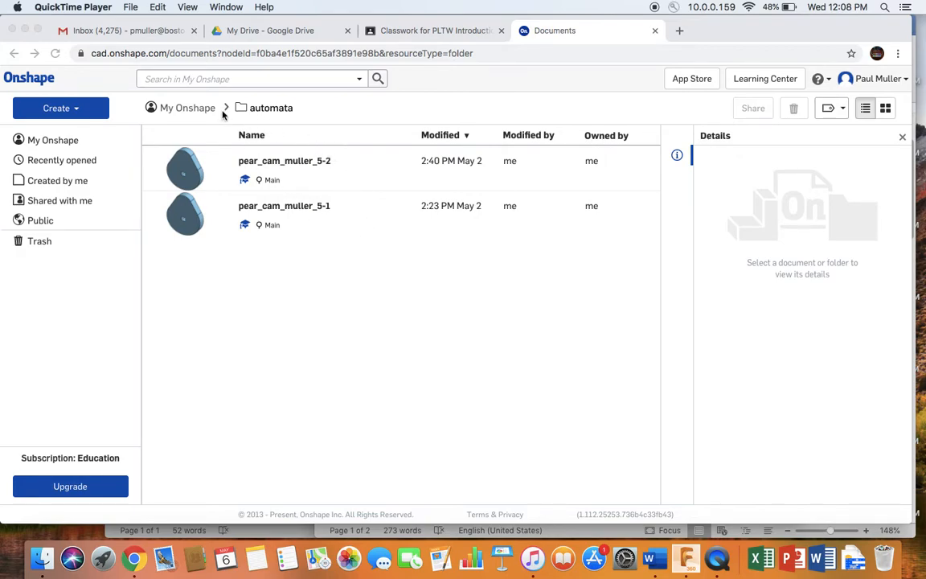
- Go back to the My Onshape root and reopen the automata folder
left_click(195, 111)
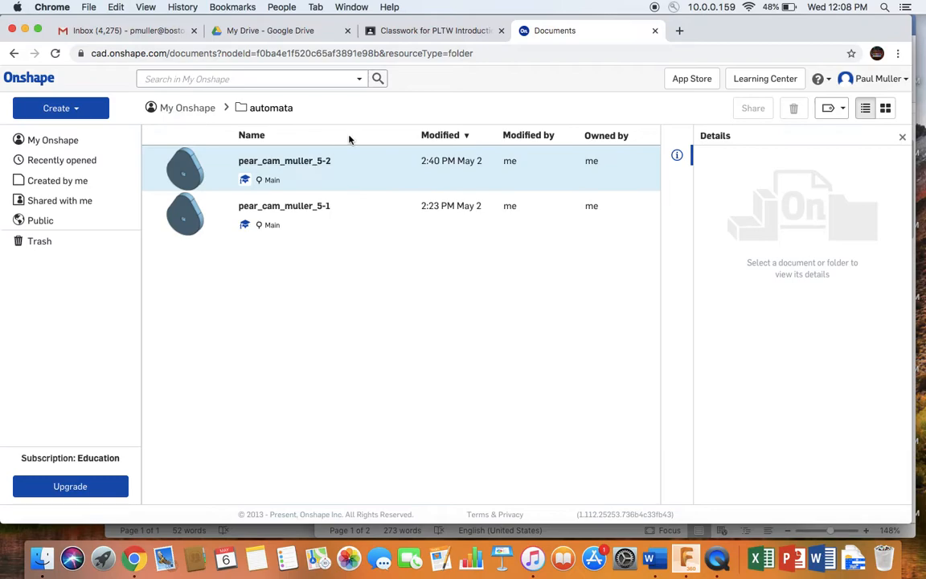
left_click(186, 111)
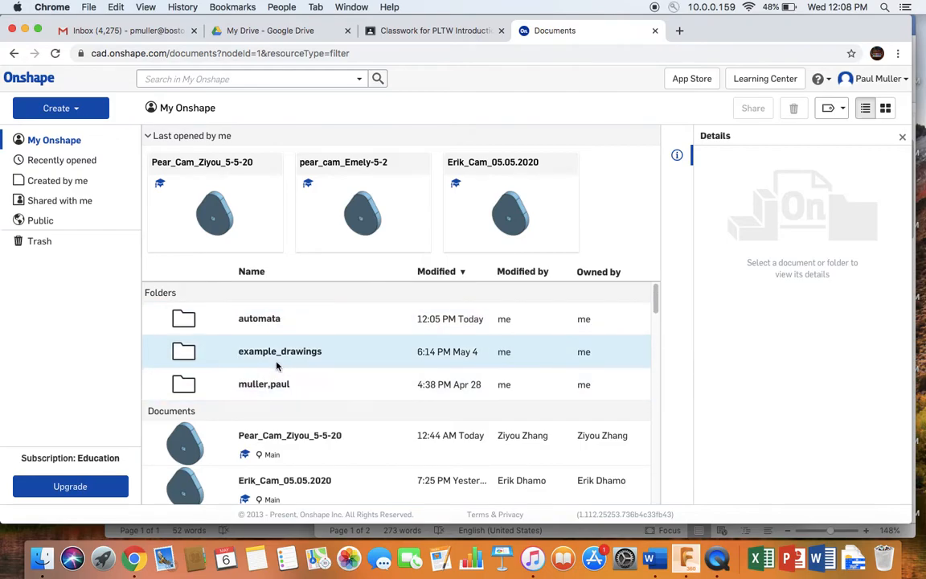
left_click(259, 320)
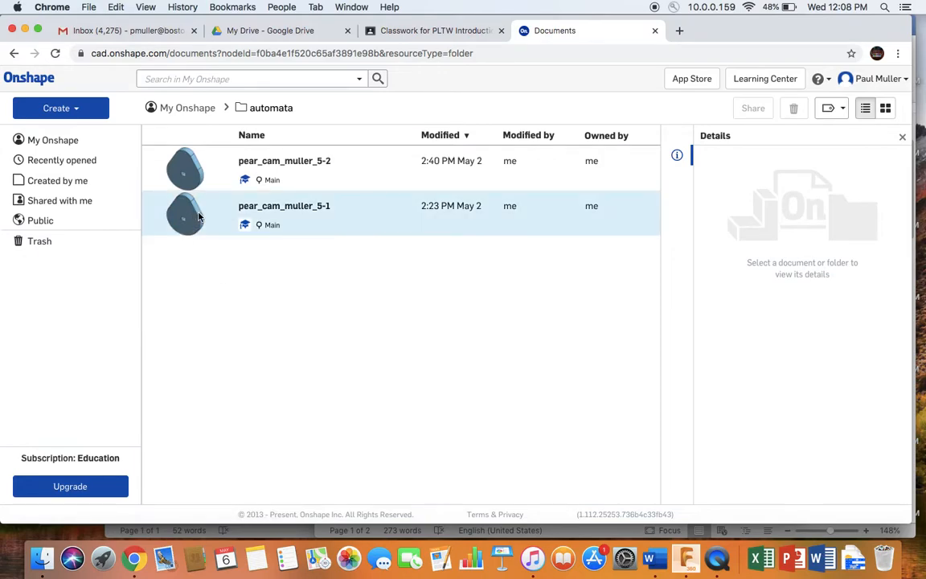
- Create a document in the automata folder named parametric_model_pearcam followed by the author's surname and 5-5, separated by underscores
left_click(68, 113)
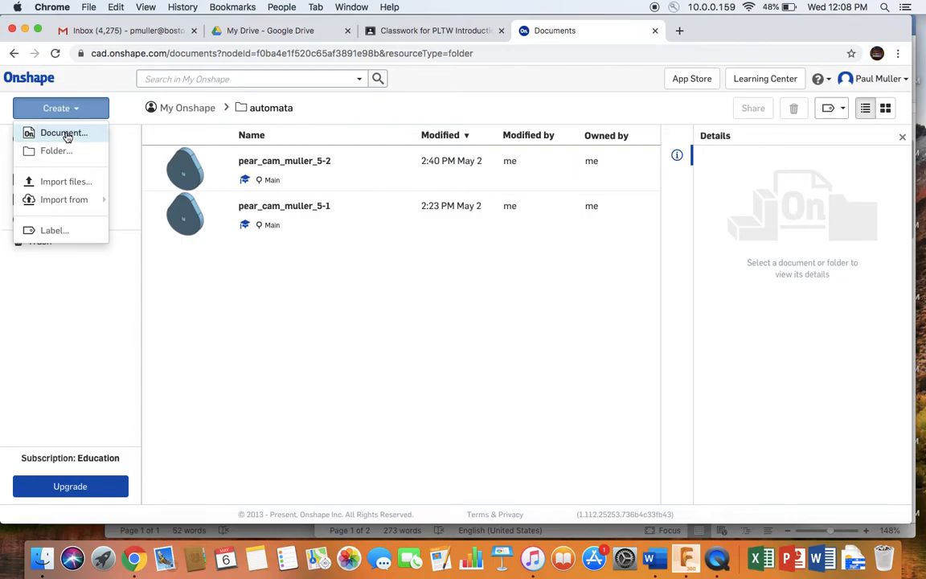
left_click(66, 133)
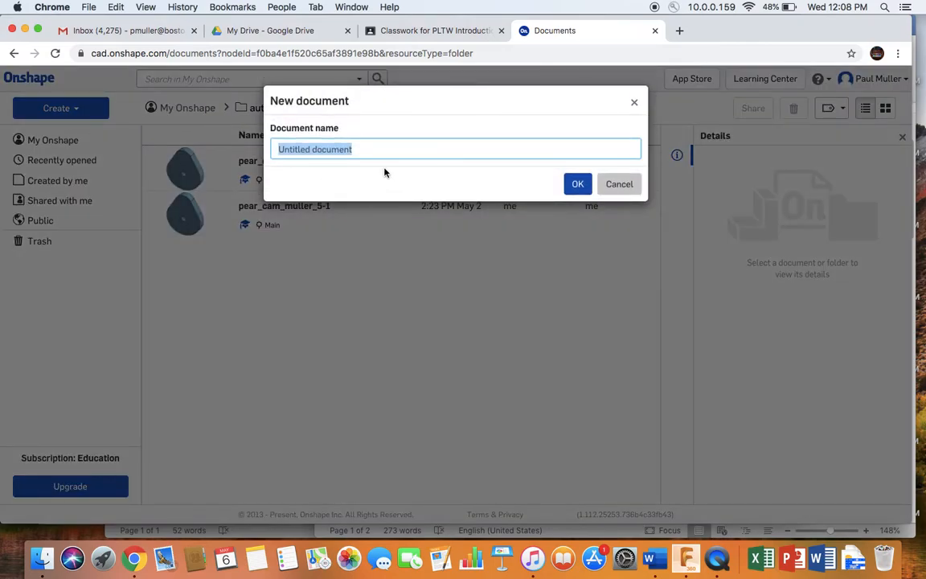
type("parametric_model")
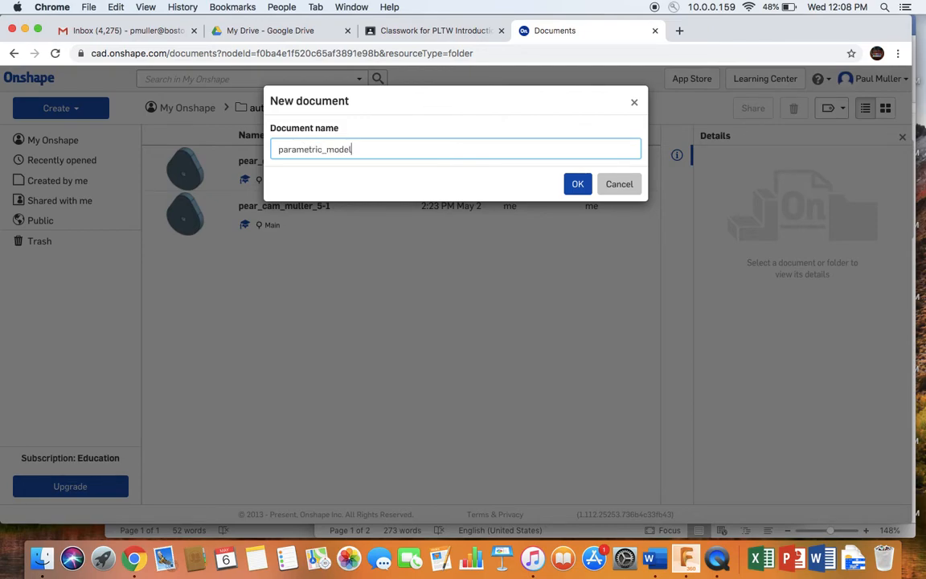
type("_pearcam_muller_5-5")
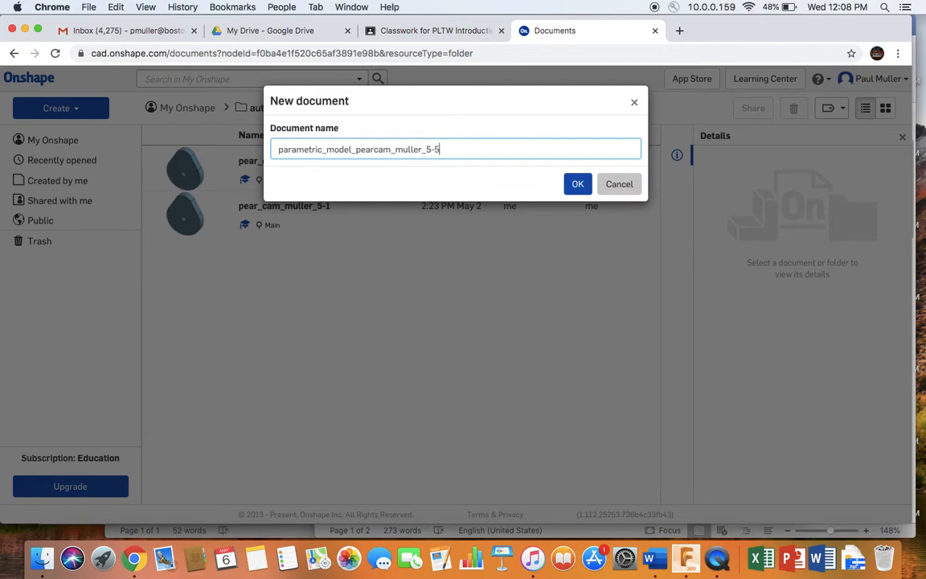
left_click(573, 184)
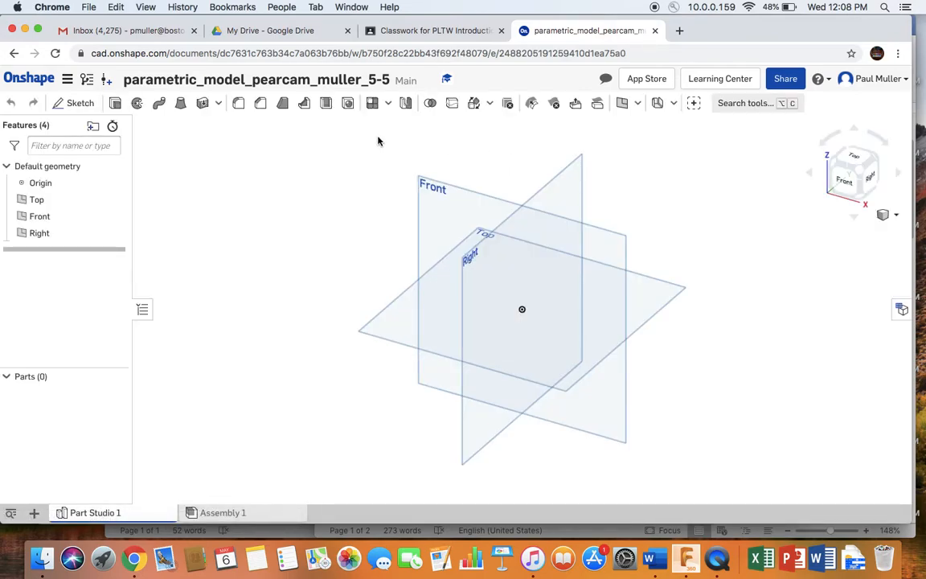
- Orient the view to Front, start a length variable named d and clear its default value
left_click(848, 184)
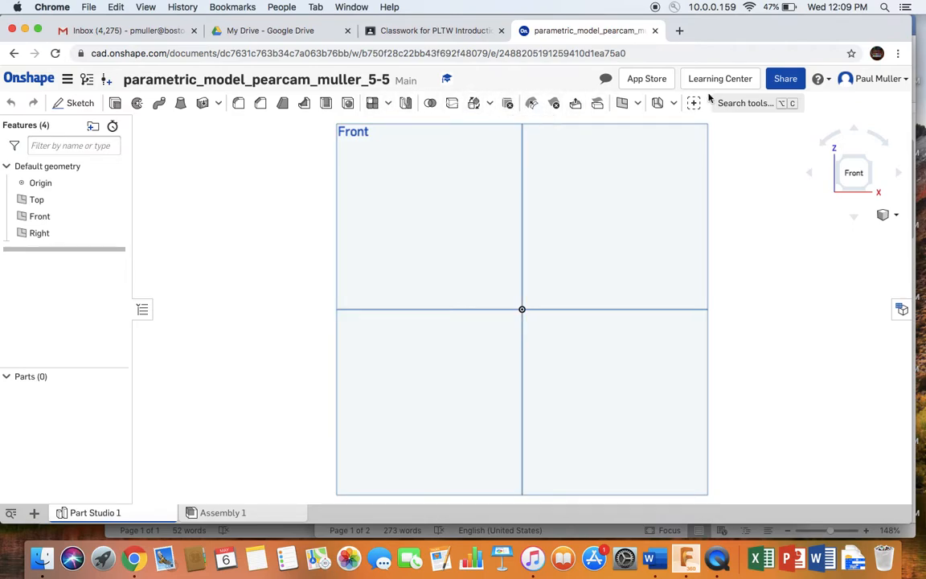
left_click(751, 105)
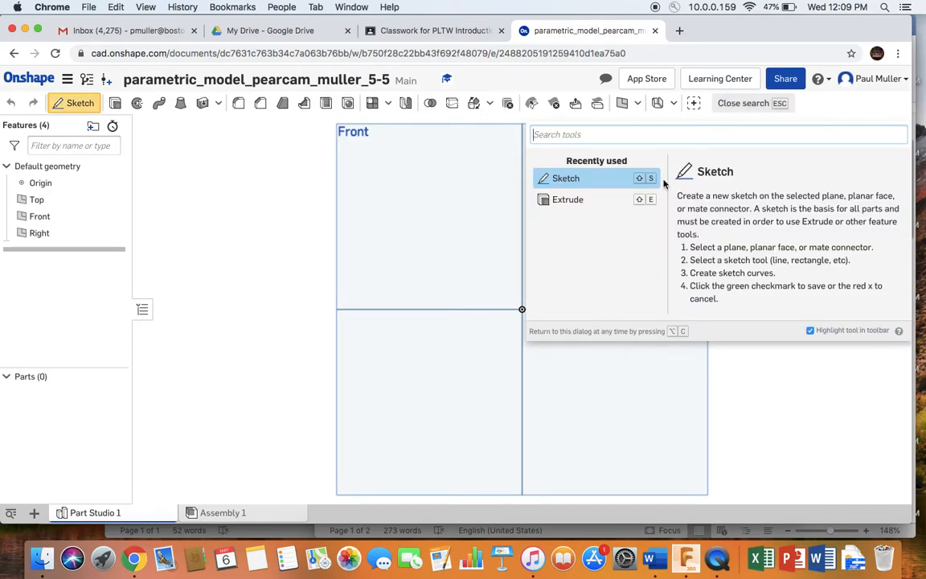
type("v")
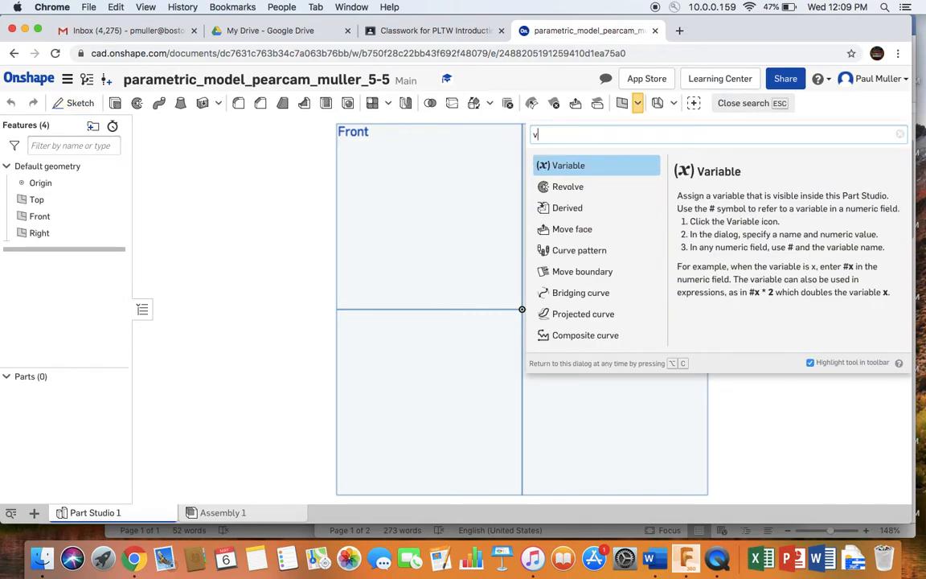
type("a")
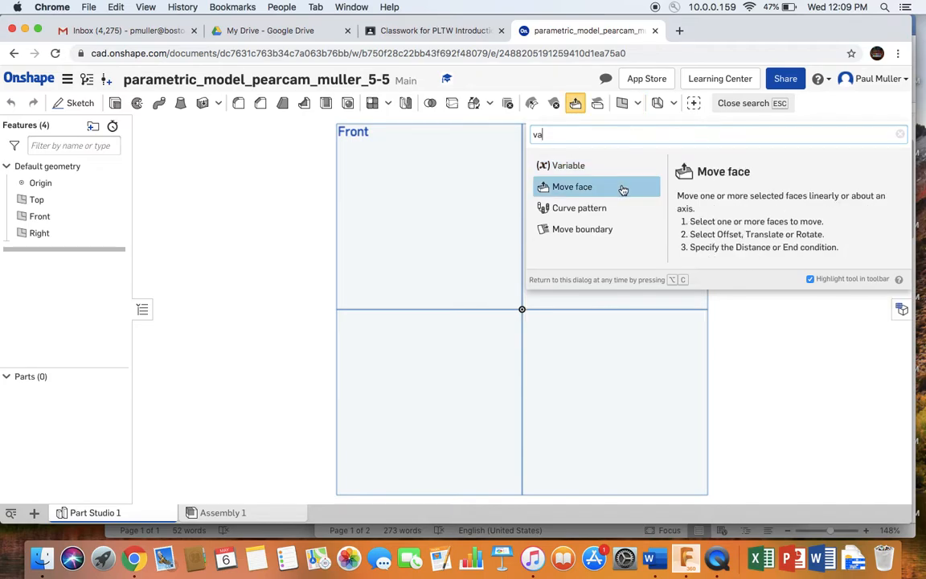
left_click(566, 168)
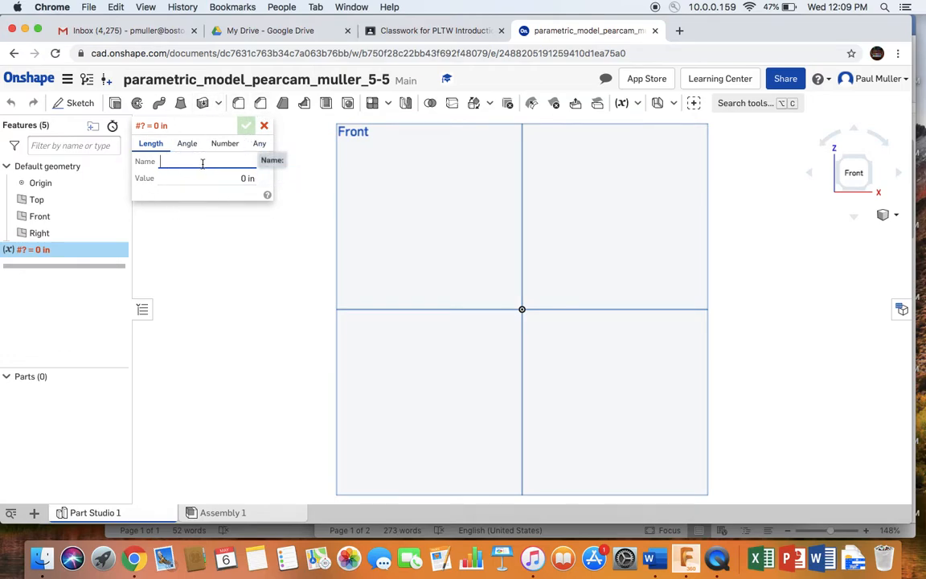
type("d")
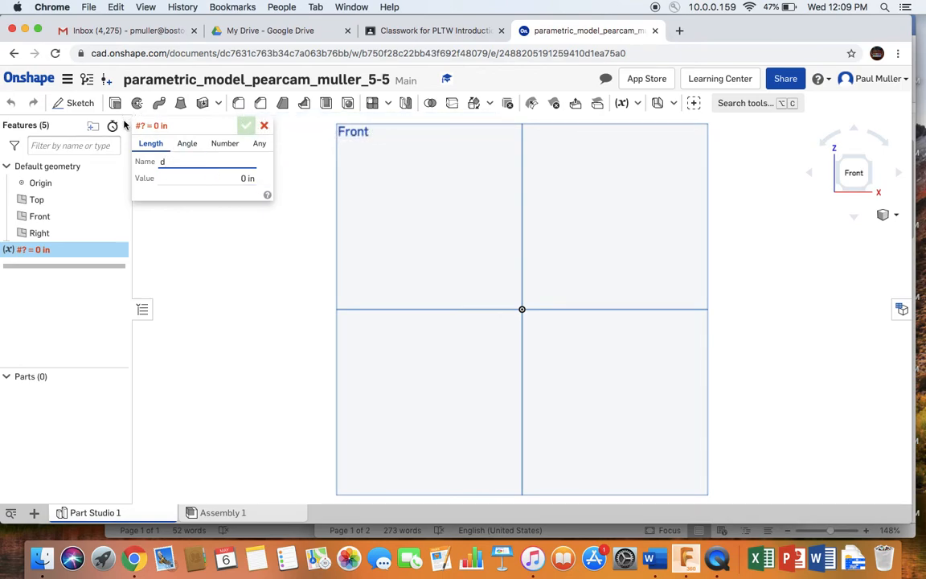
left_click(246, 178)
left_click(245, 177)
key("BackSpace")
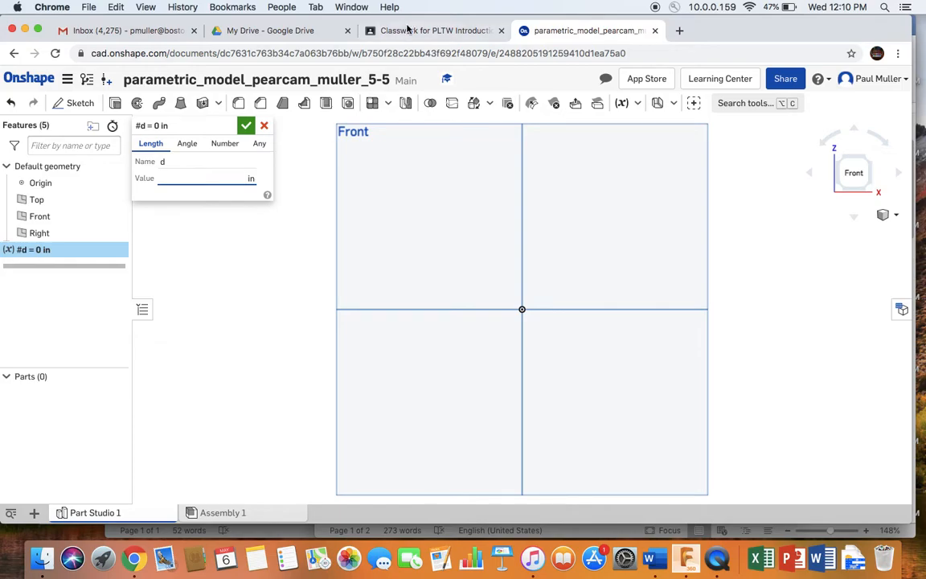
- Check the nominal diameter in the classwork assignment and its Cam Dimension Drawings PDF, and set variable d to 2.0 in
left_click(403, 32)
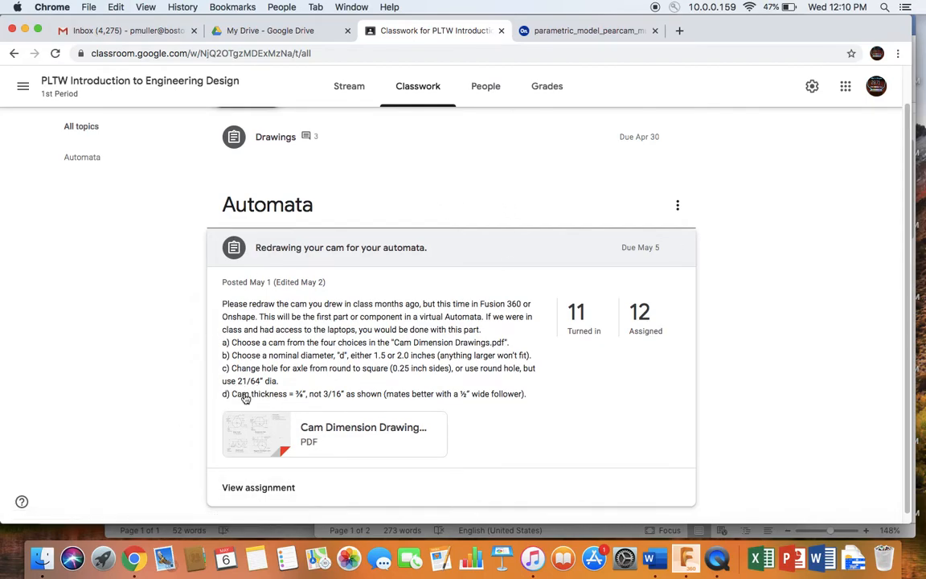
left_click(333, 432)
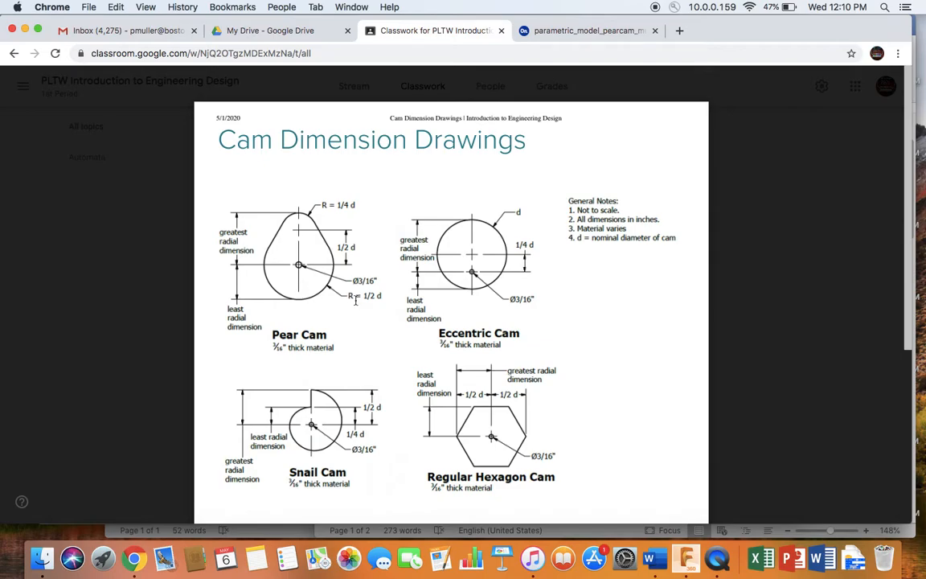
key("super+equal")
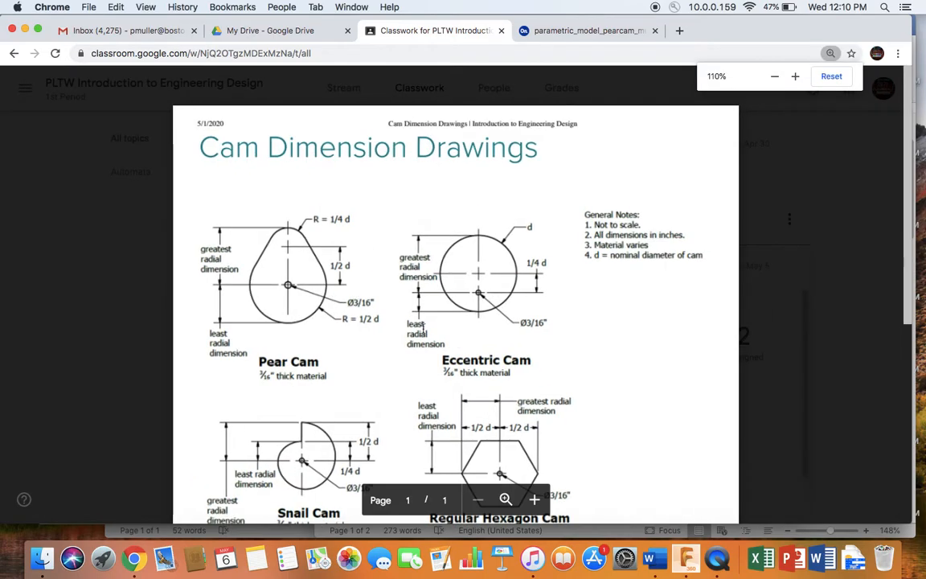
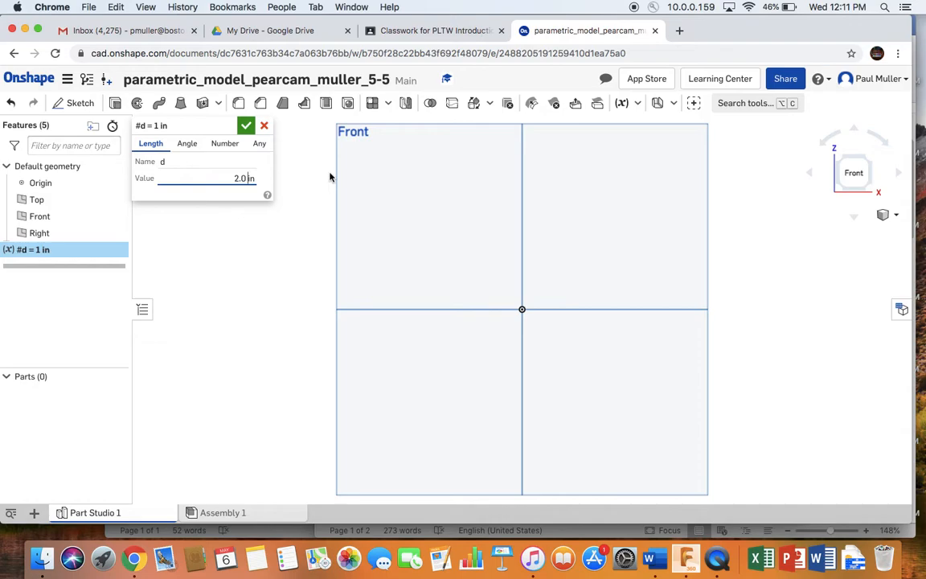
left_click(246, 127)
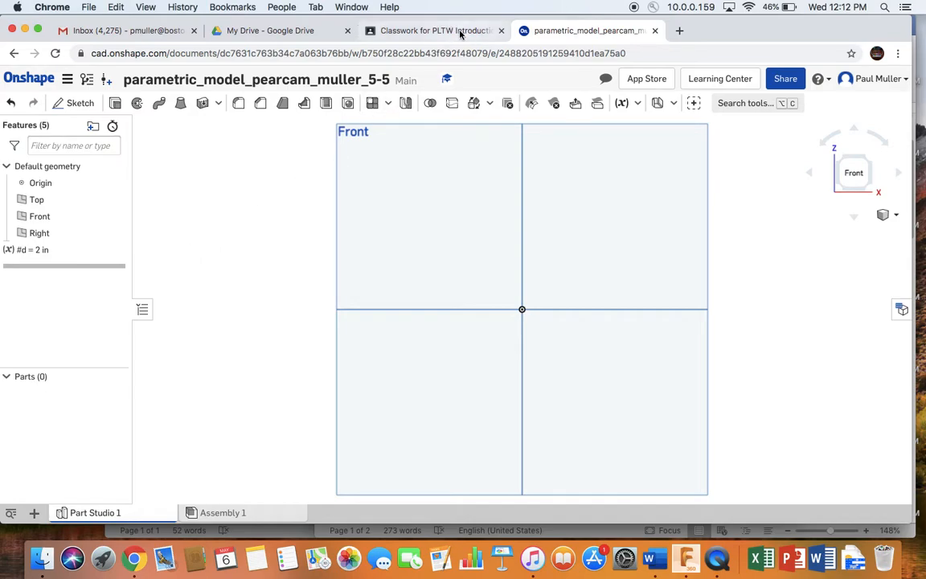
- Consult the pear cam drawing for the material thickness and create a length variable t with the value 3/16 in
left_click(435, 32)
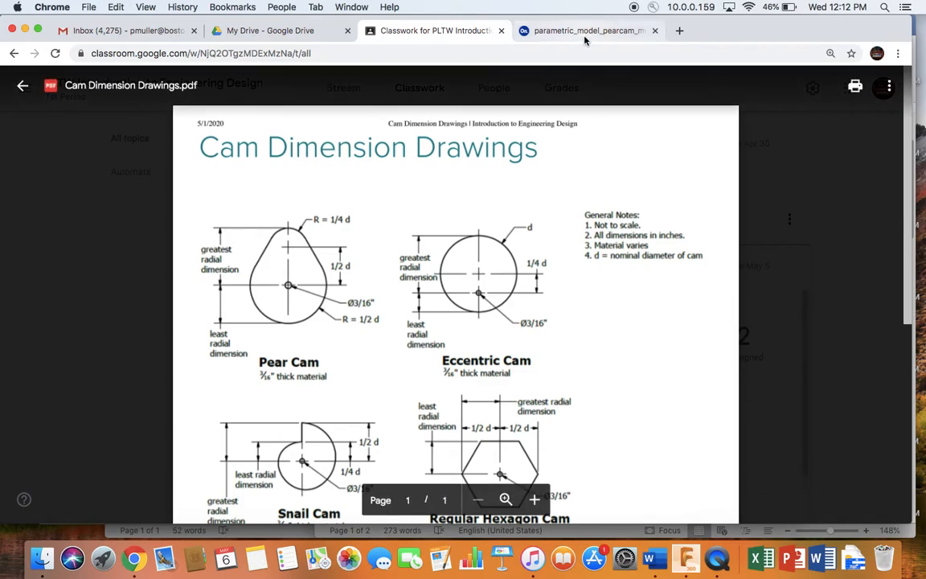
left_click(526, 31)
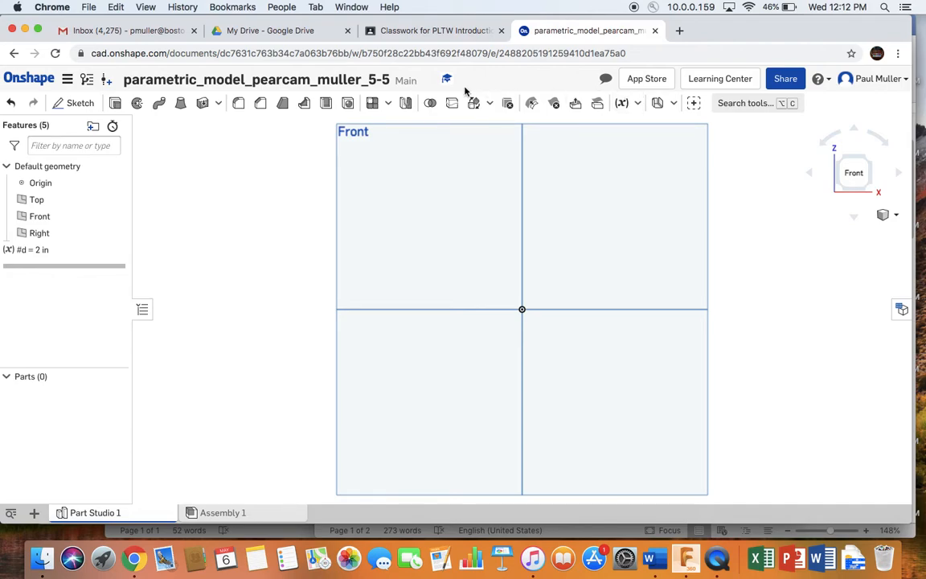
left_click(622, 103)
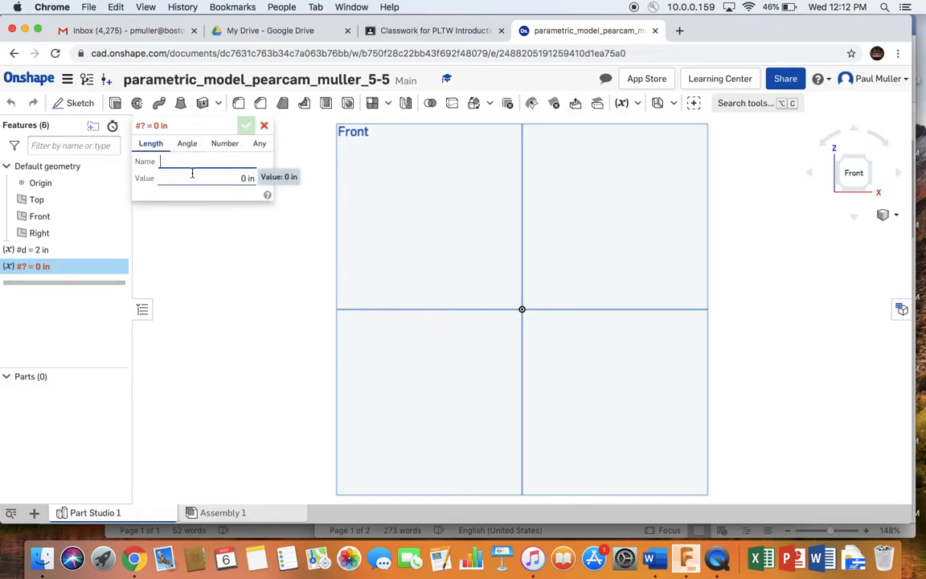
type("t")
left_click(241, 178)
double_click(243, 177)
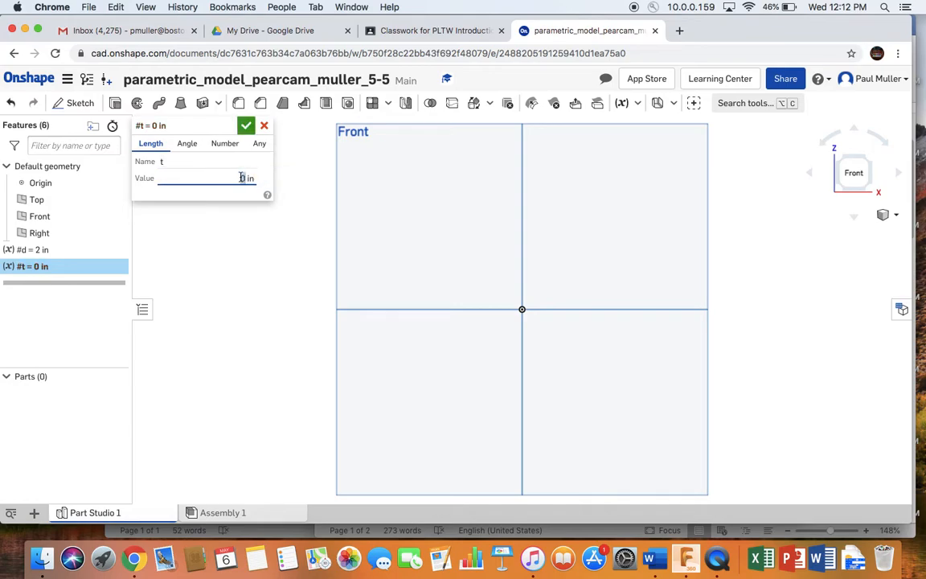
type("3/16")
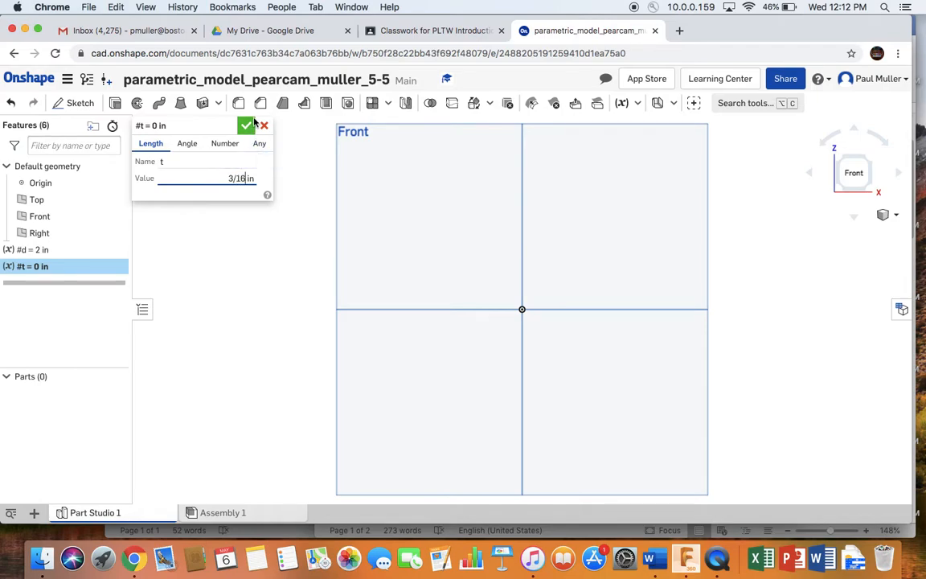
left_click(247, 126)
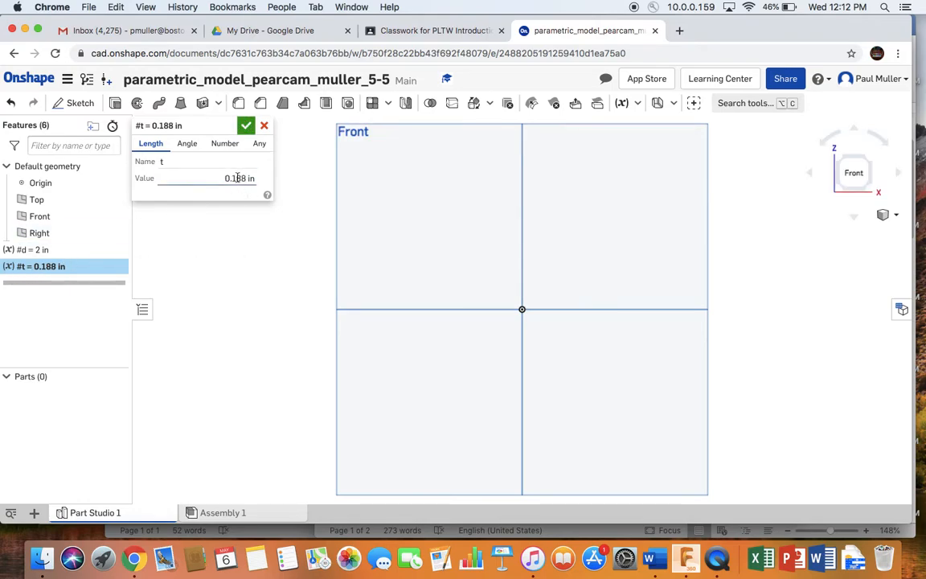
left_click(245, 126)
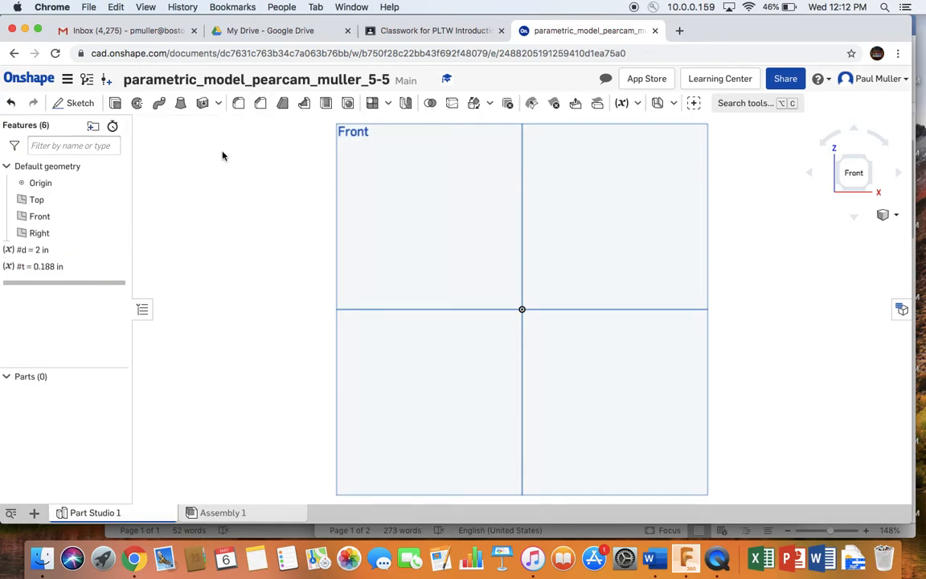
- Create a length variable named s with the value .25 in
left_click(624, 103)
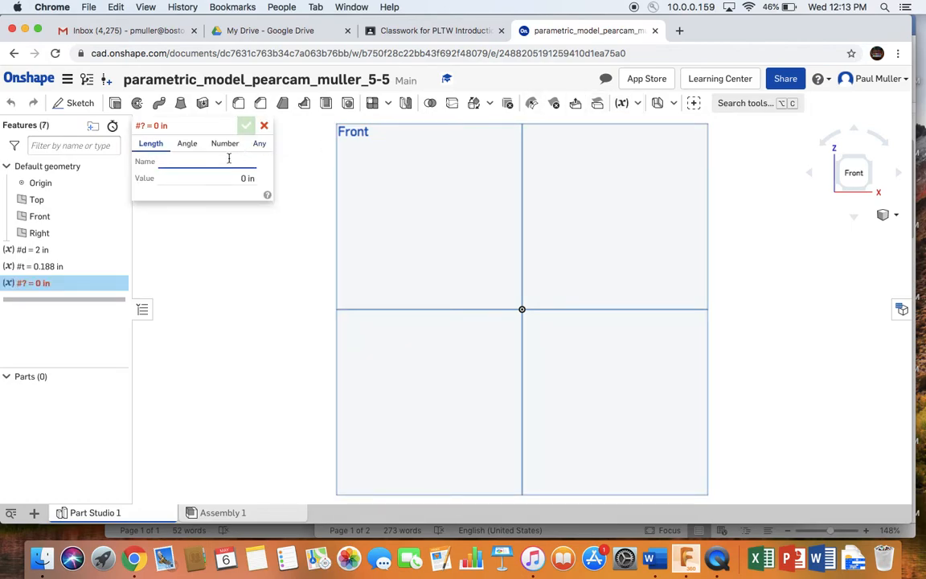
type("s")
left_click(243, 177)
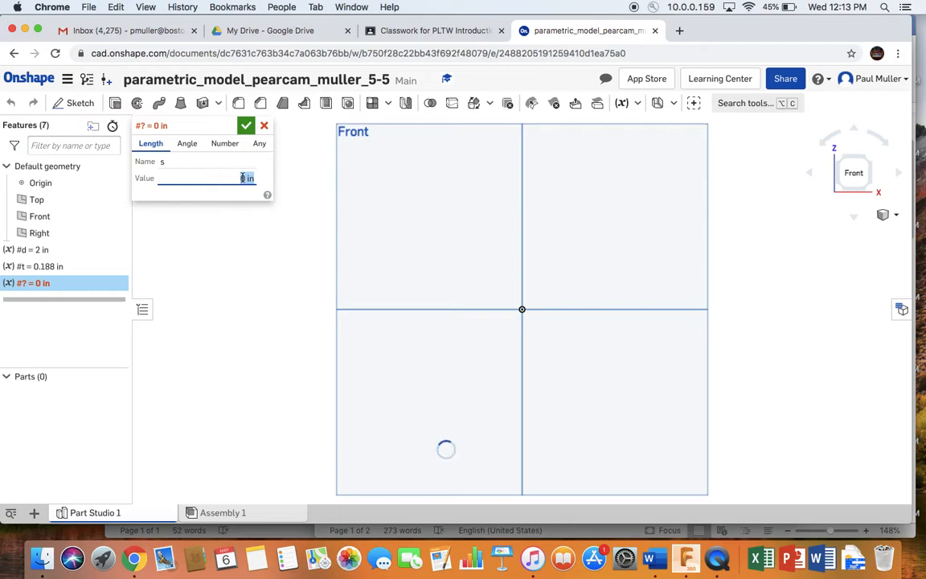
left_click(247, 179)
key("super+a")
type(".25")
key("Return")
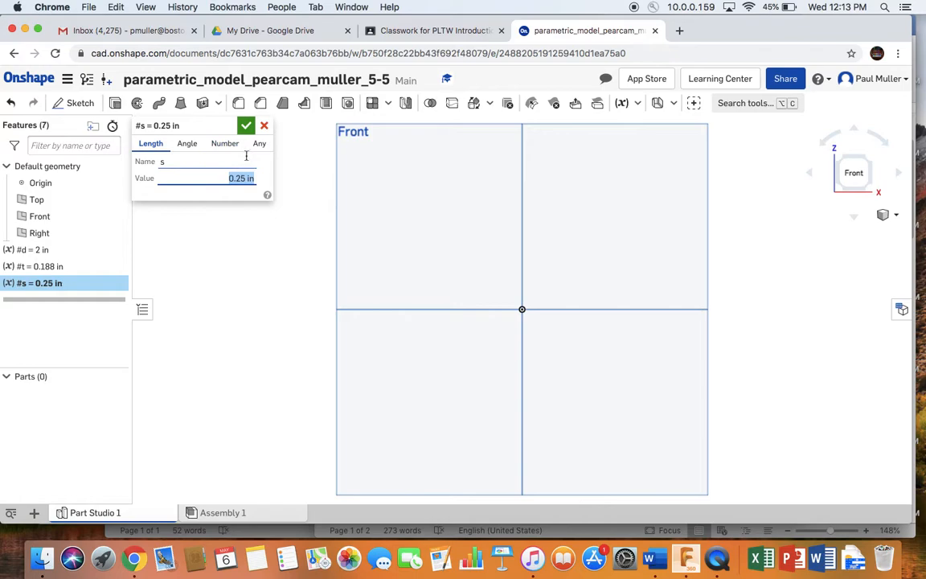
left_click(246, 127)
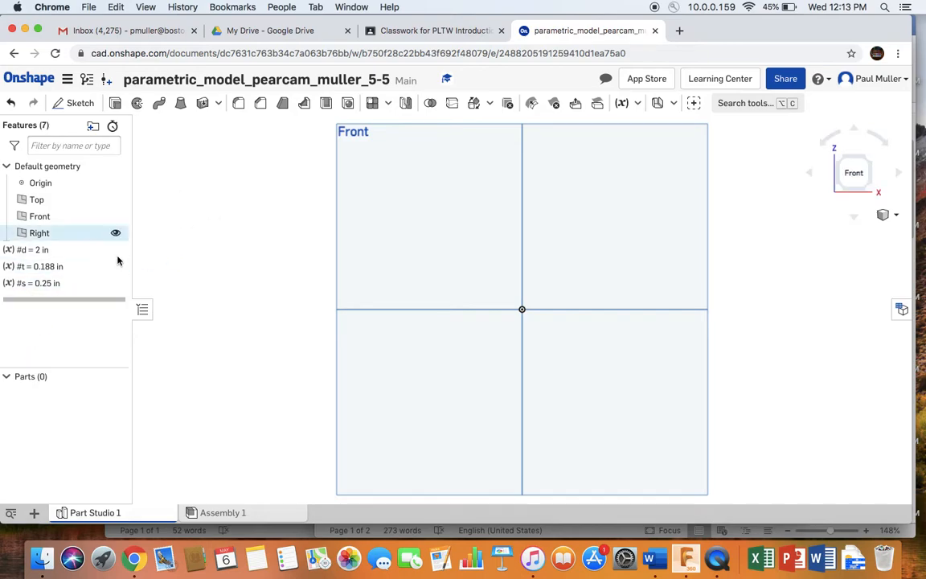
- Start a sketch on the Front plane and draw a circle about 3.1 in in diameter centered on the origin
left_click(74, 108)
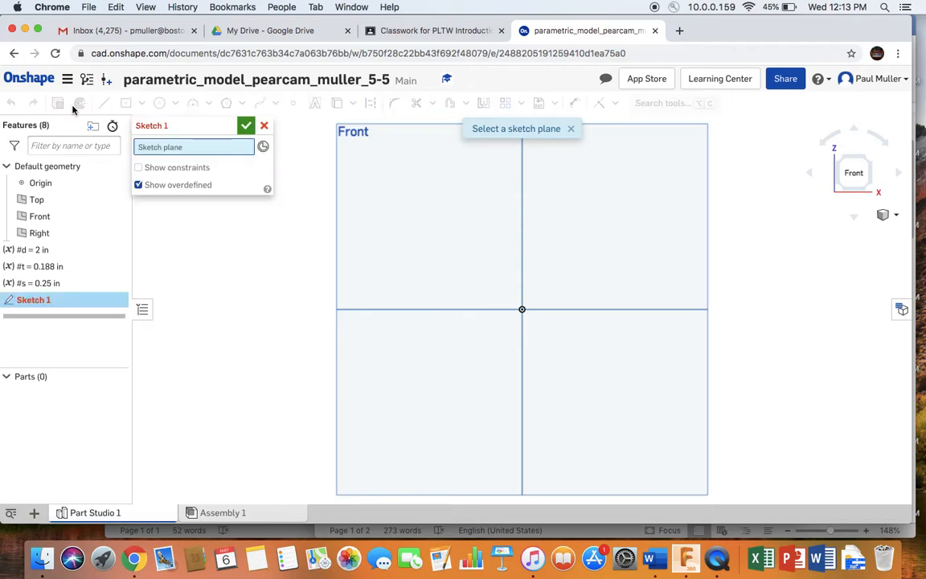
left_click(375, 164)
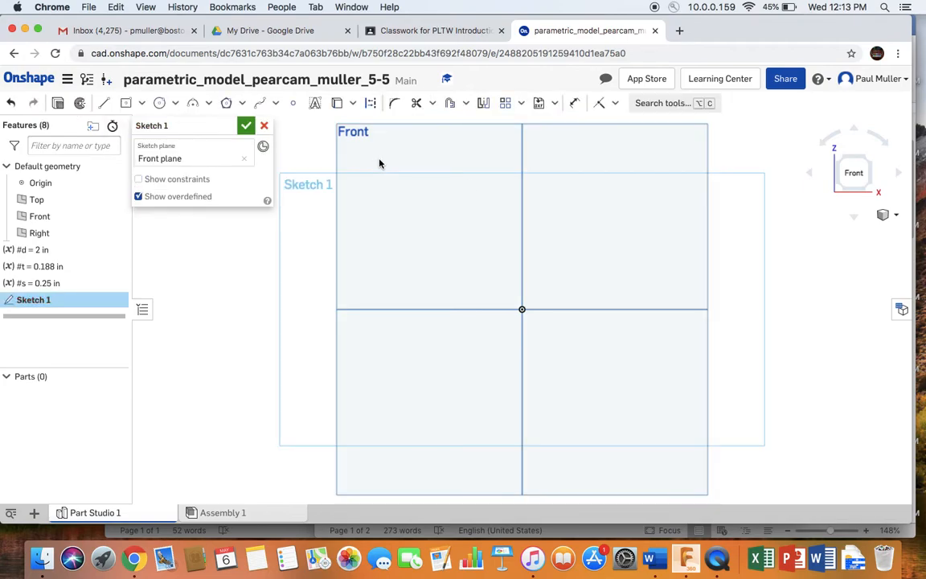
left_click(160, 104)
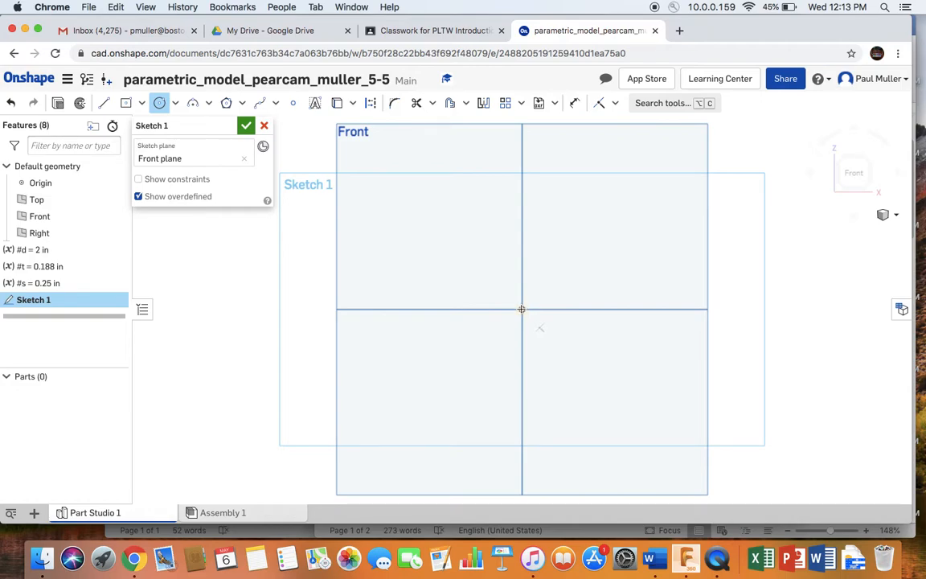
left_click(522, 309)
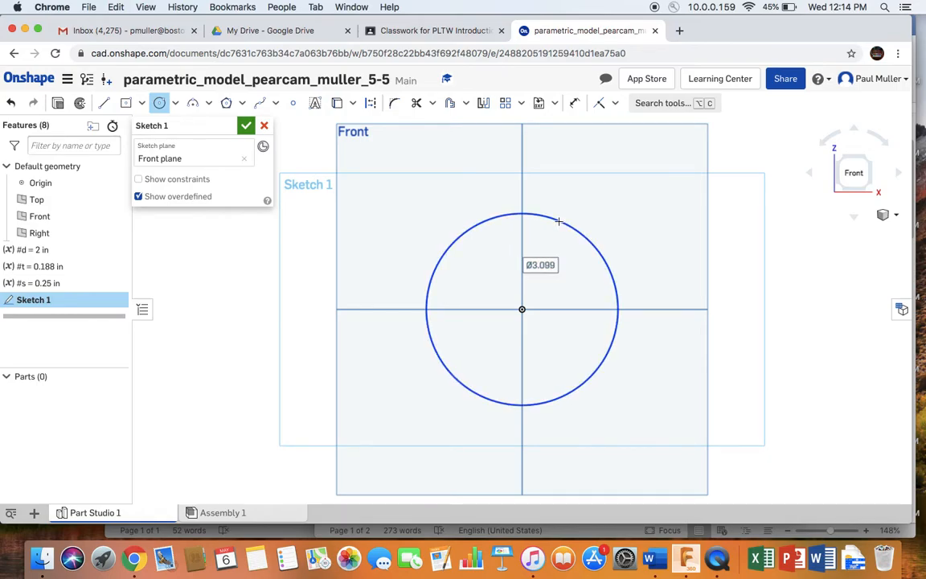
left_click(559, 221)
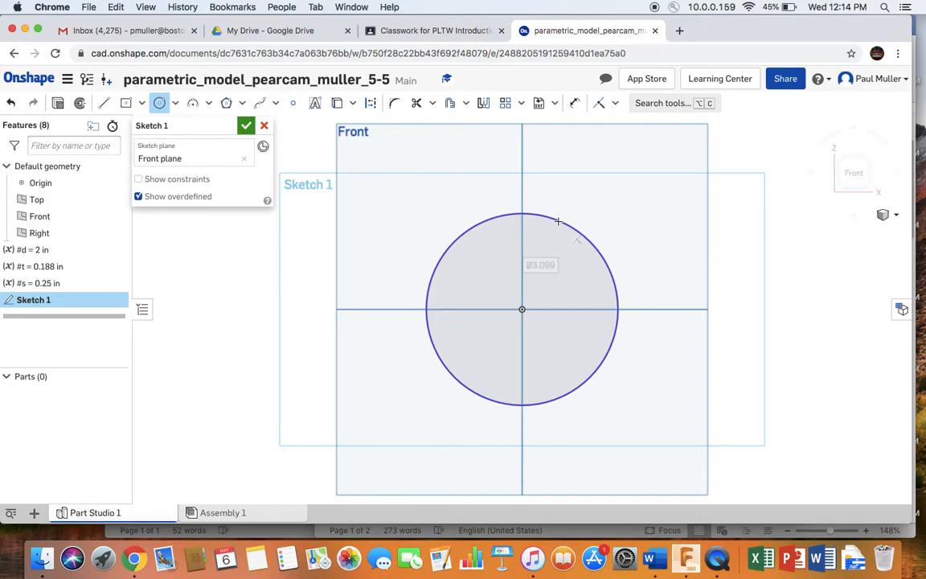
- Set the diameter of the circle at the origin to the variable #d
type("1")
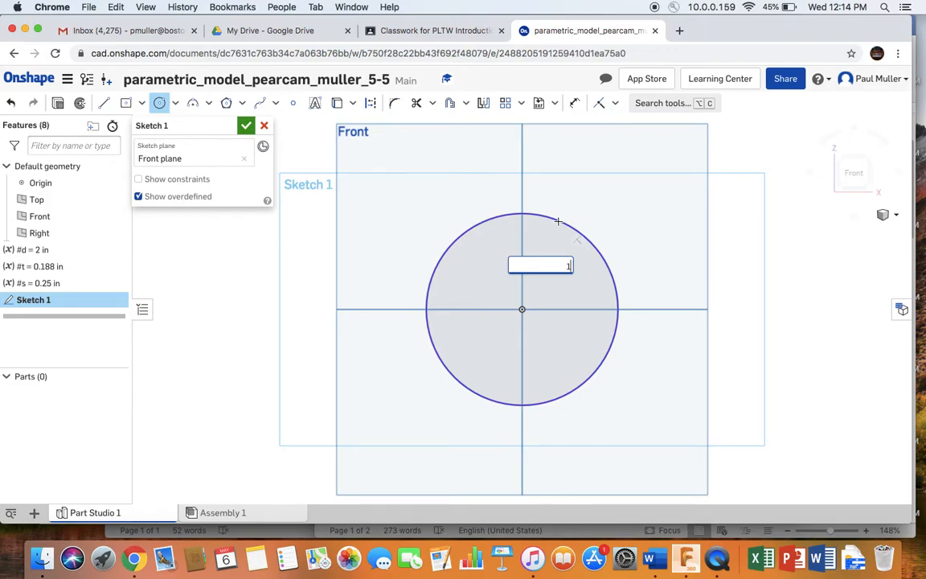
key("BackSpace")
type("#")
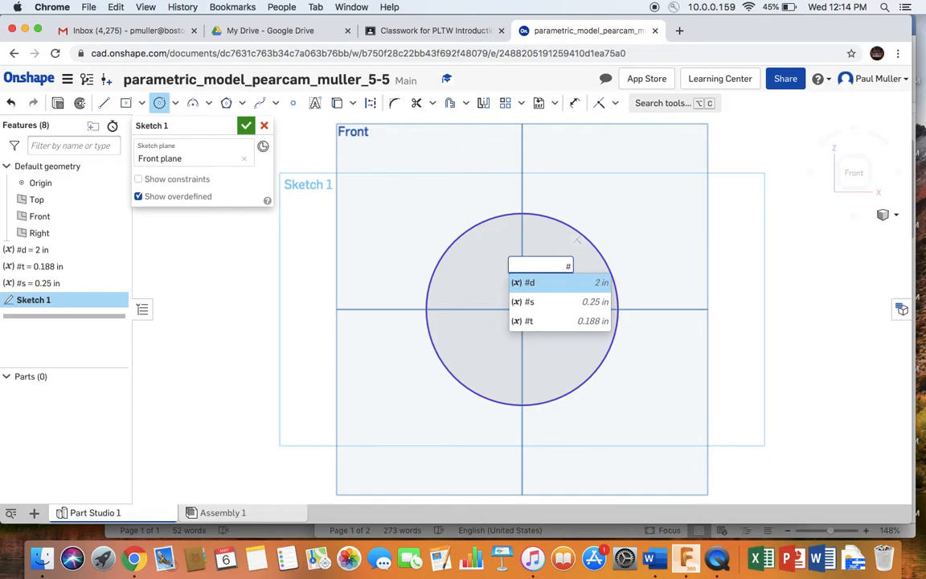
left_click(534, 281)
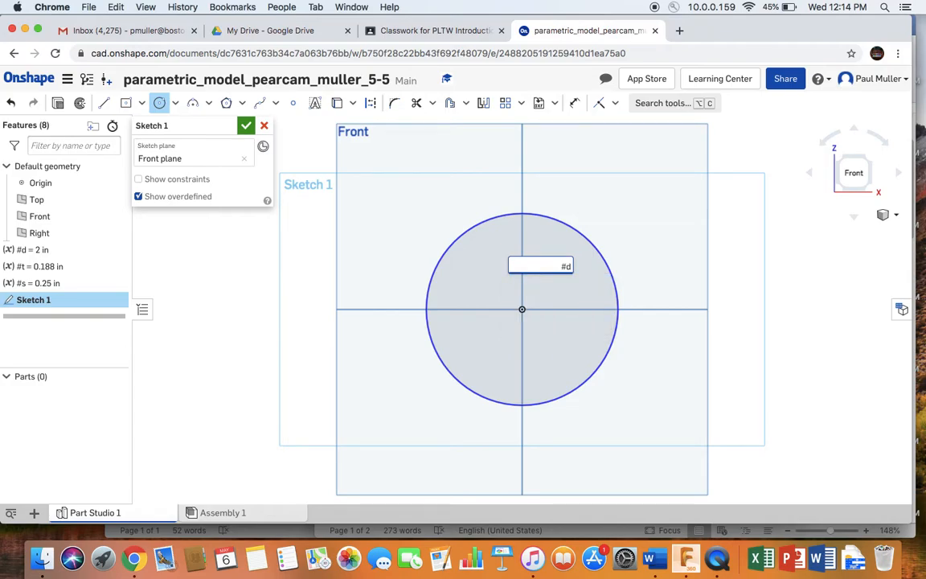
key("Return")
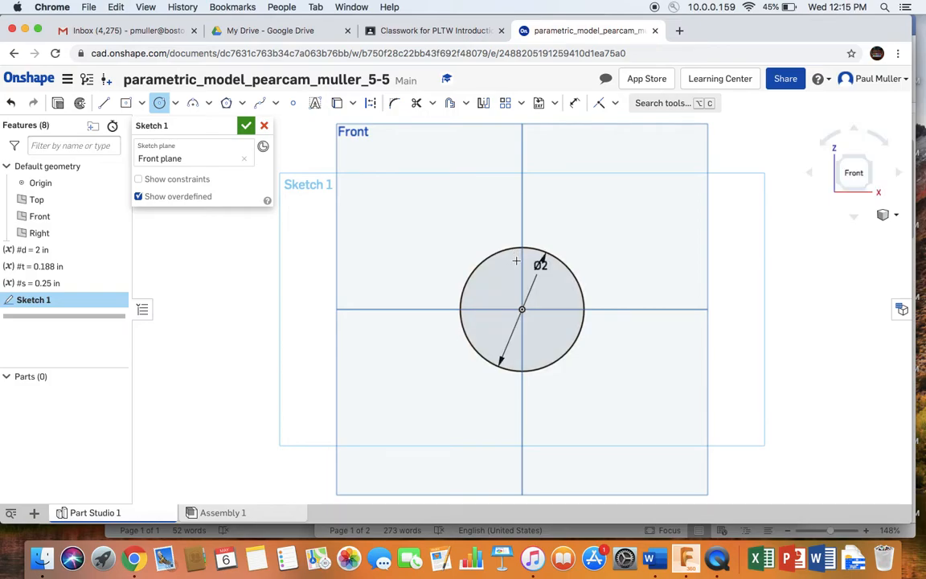
- Draw a smaller circle about 1.02 in in diameter above the large circle, slightly right of the vertical axis
scroll(516, 260, "up", 1)
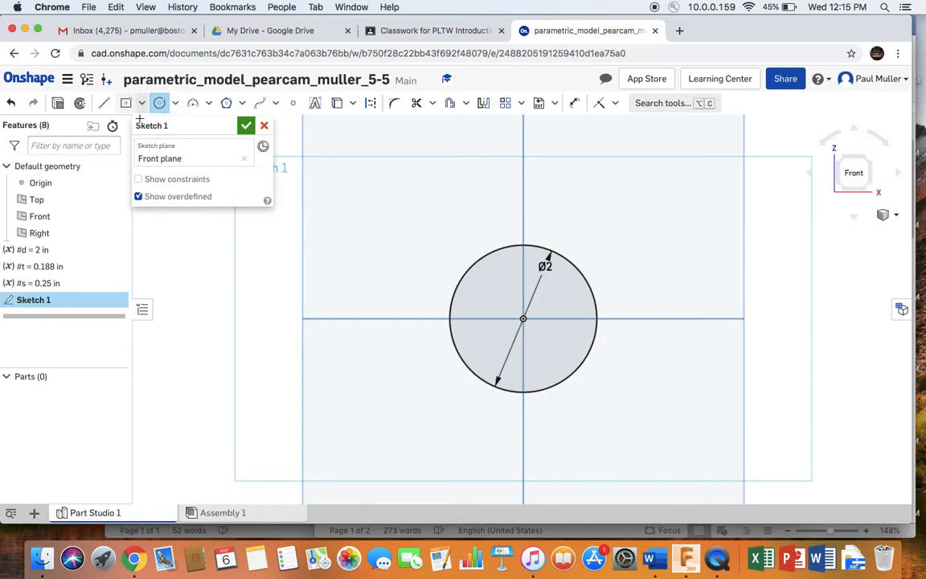
left_click(547, 169)
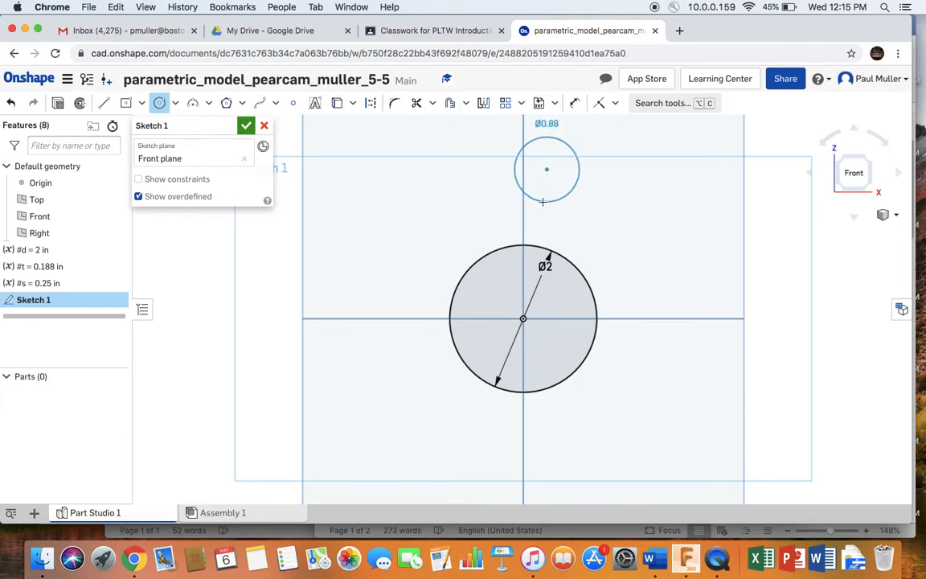
left_click(540, 206)
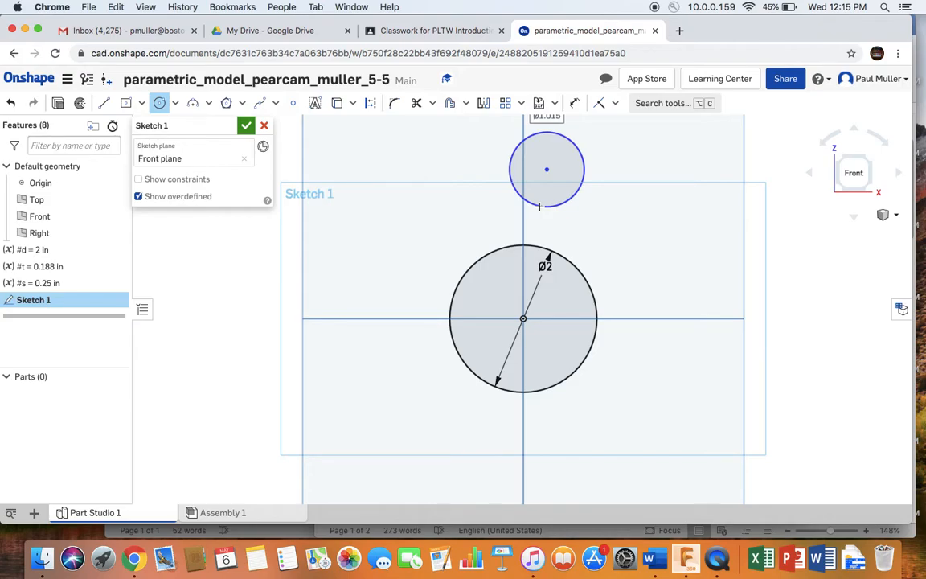
mouse_move(542, 209)
middle_mouse_down()
mouse_move(541, 194)
mouse_move(534, 246)
middle_mouse_up()
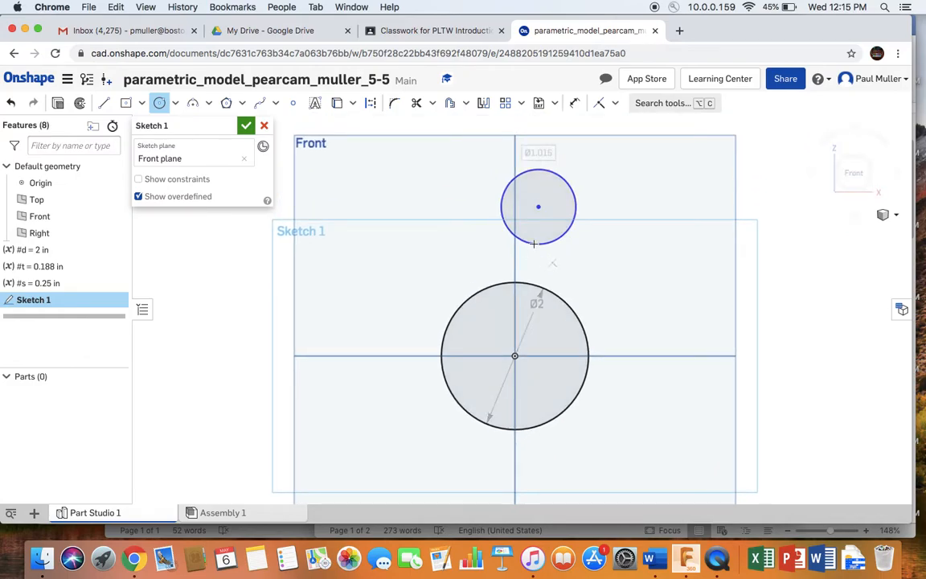
- Set the upper circle's diameter to #d/2
type("1")
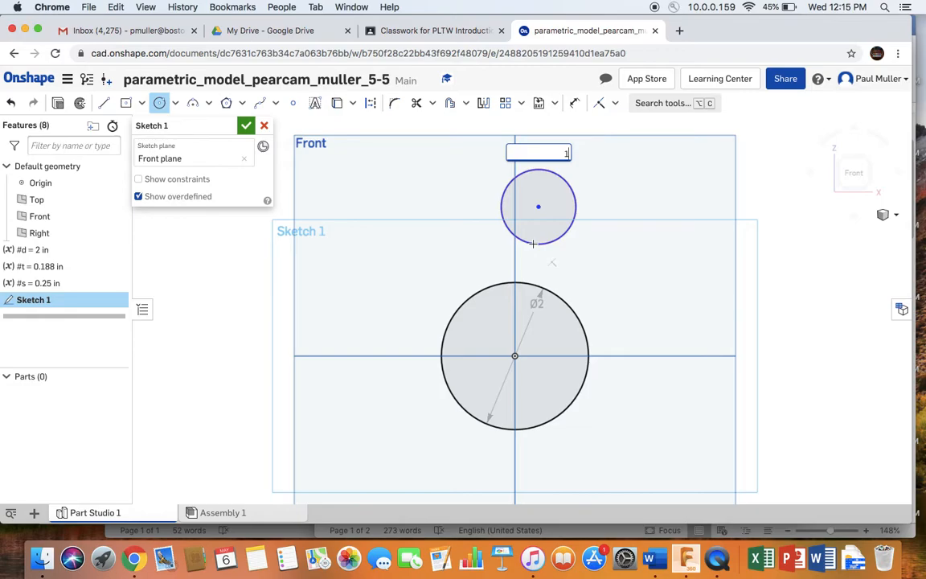
key("BackSpace")
type("#")
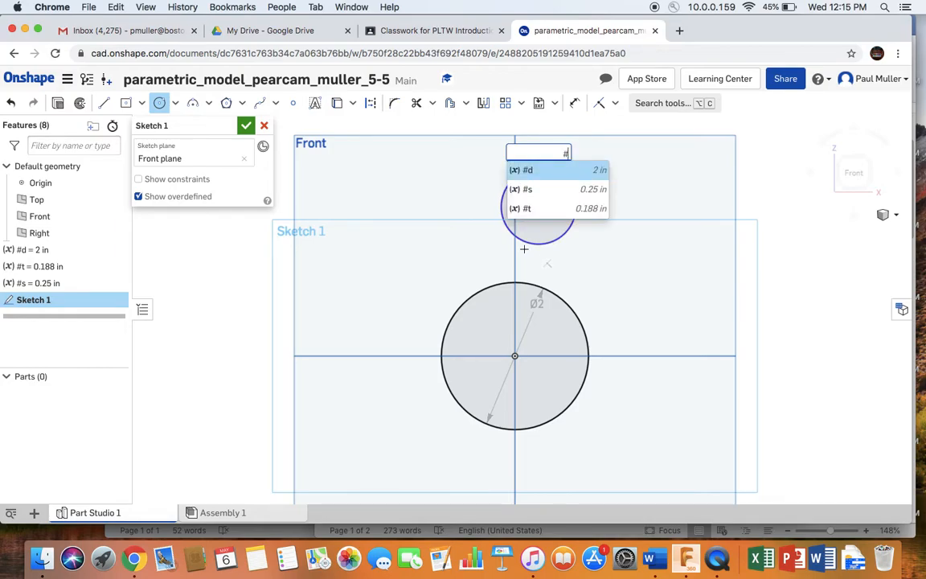
left_click(527, 169)
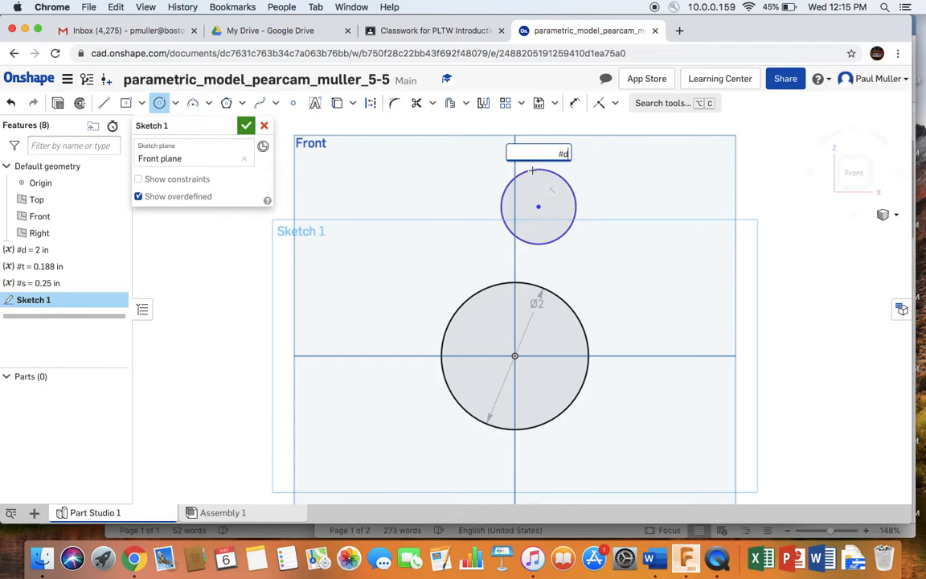
type("/2")
key("Return")
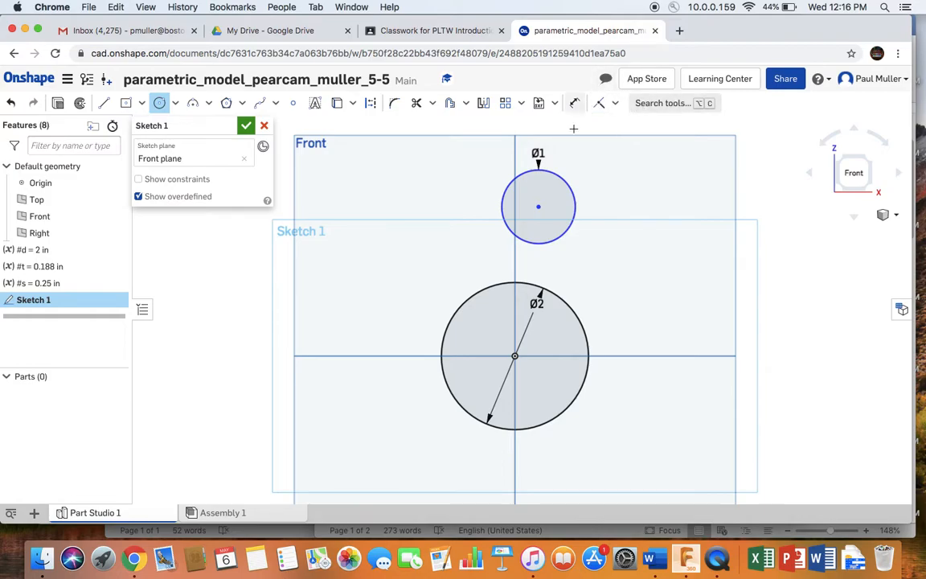
- Apply a Vertical constraint between the upper circle's center and the origin
left_click(616, 104)
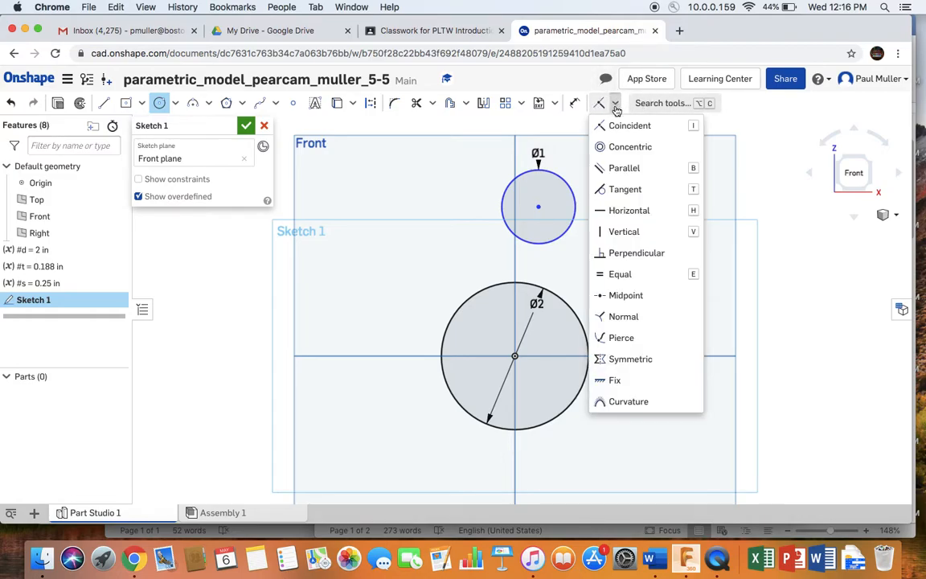
left_click(626, 231)
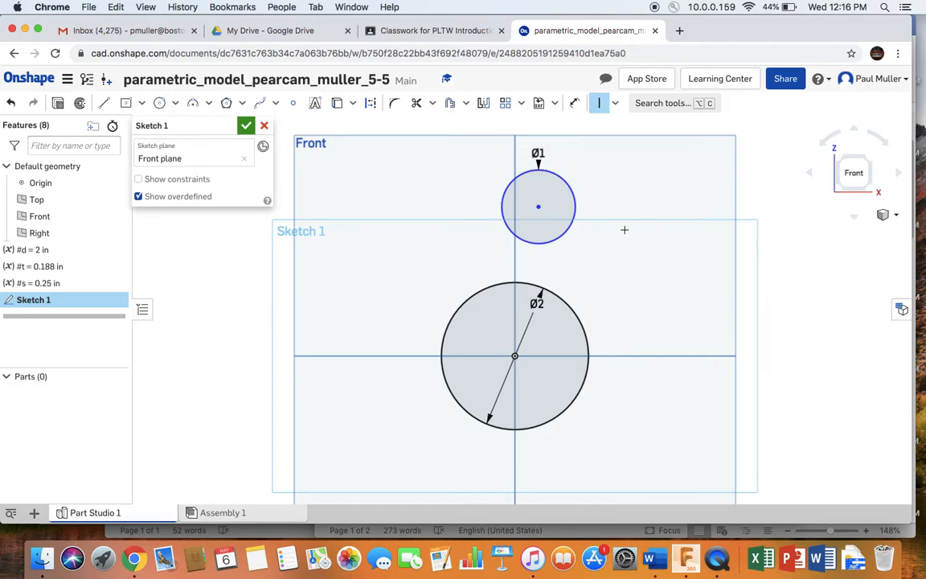
left_click(539, 206)
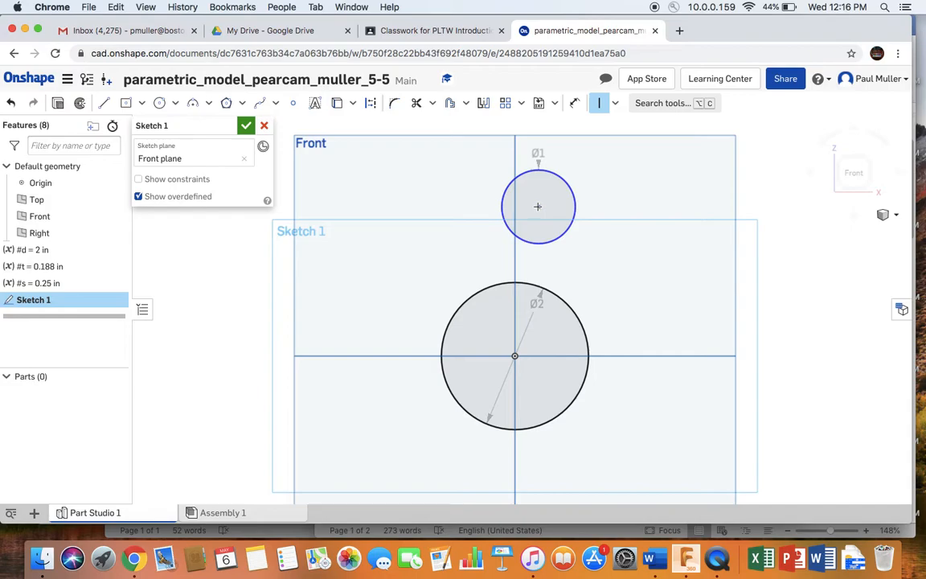
left_click(538, 207)
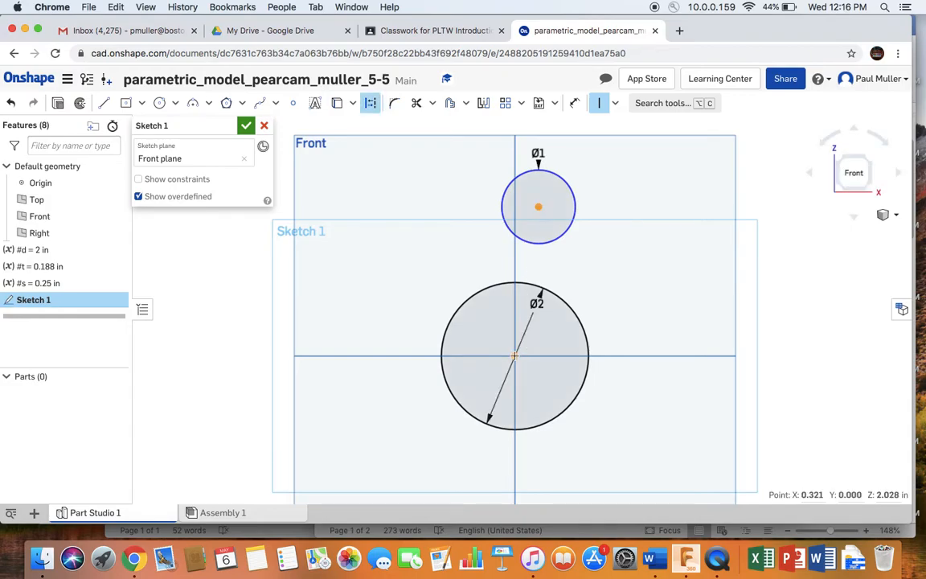
left_click(515, 356)
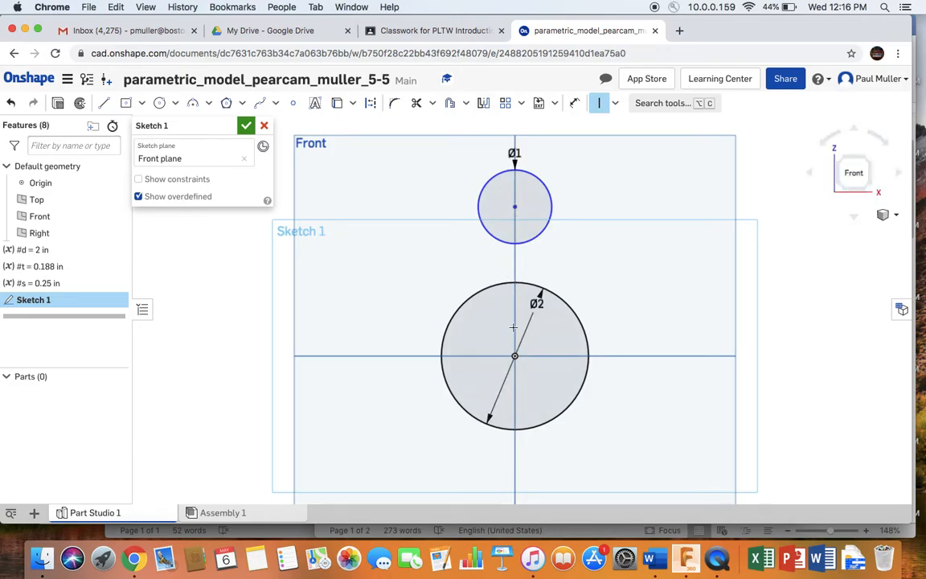
- Check the center spacing in the pear cam drawing and dimension the vertical distance between the two circle centers as #d/2
left_click(438, 32)
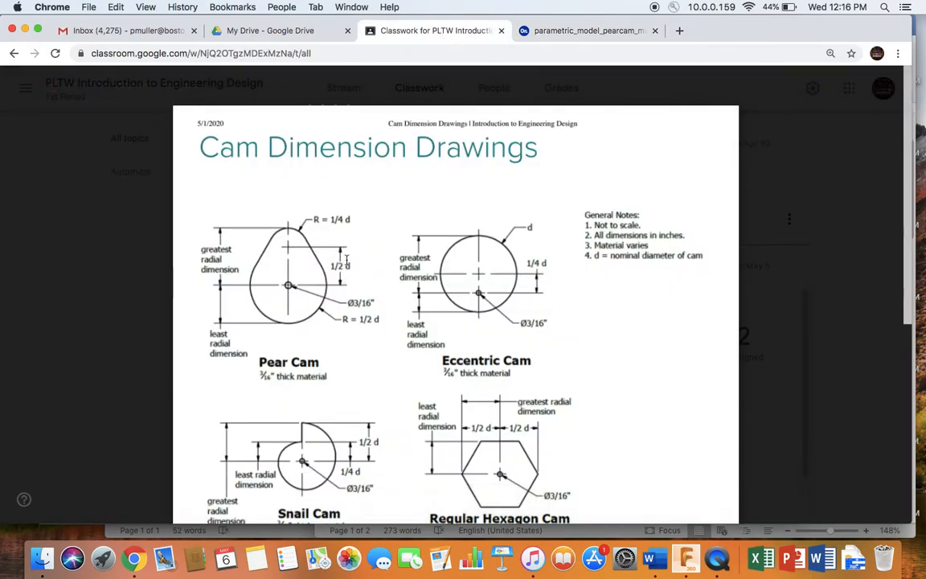
left_click(587, 30)
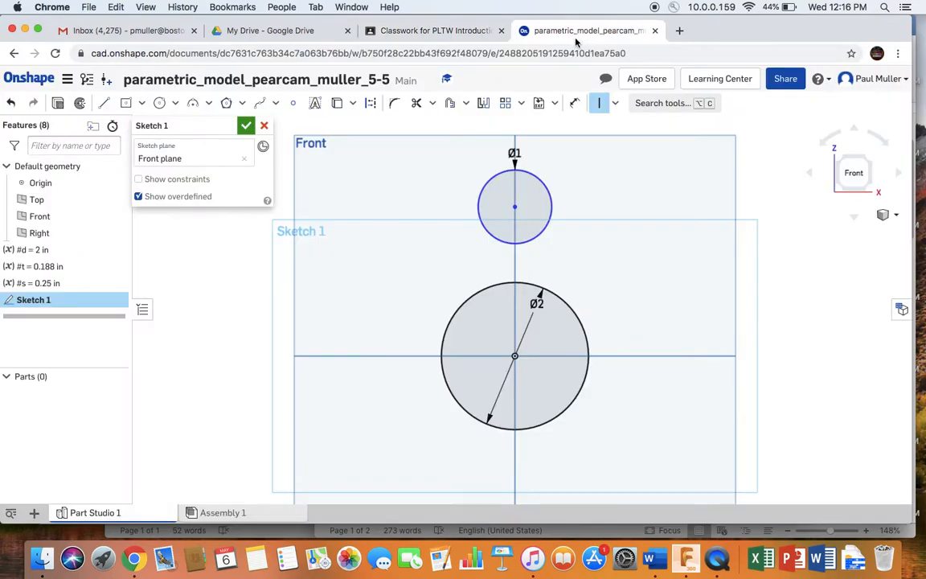
left_click(574, 103)
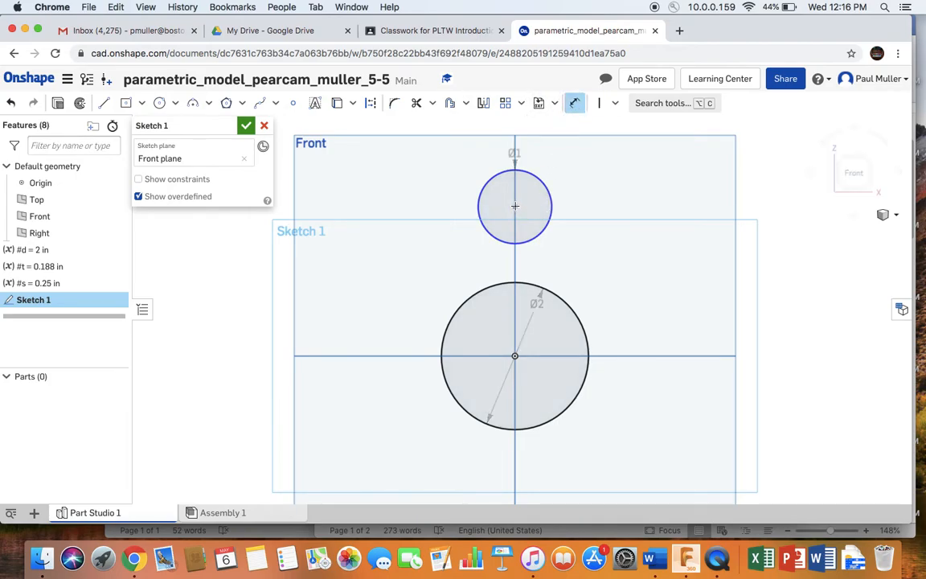
left_click(515, 206)
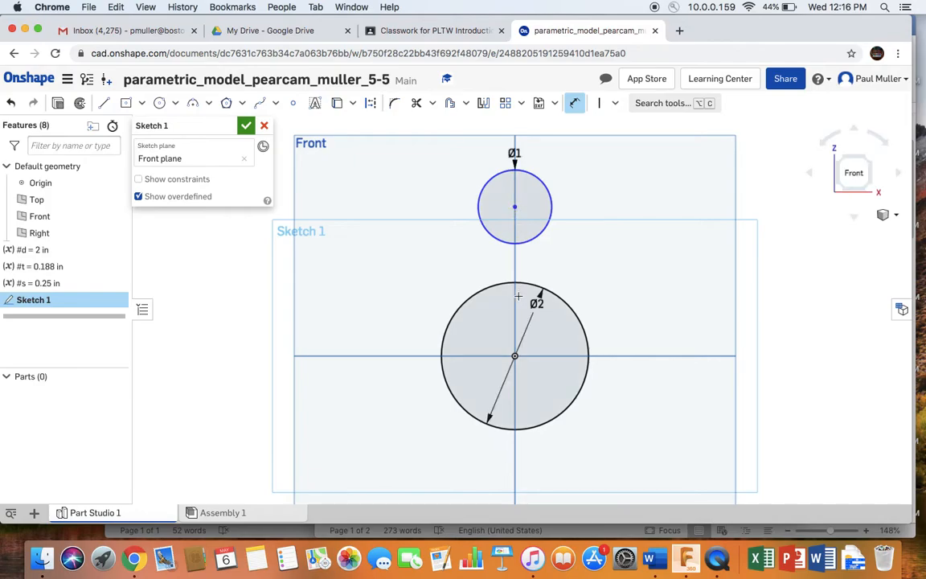
left_click(514, 355)
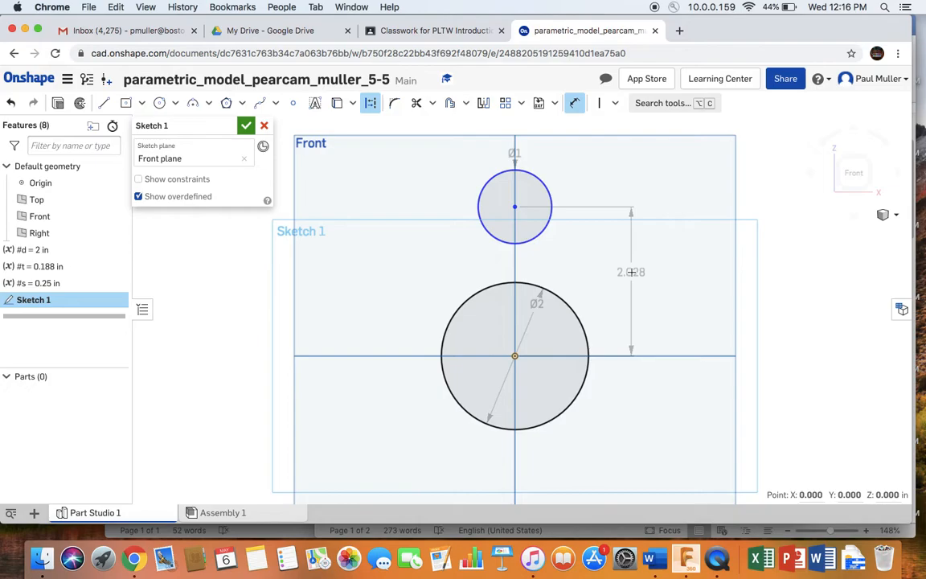
left_click(631, 272)
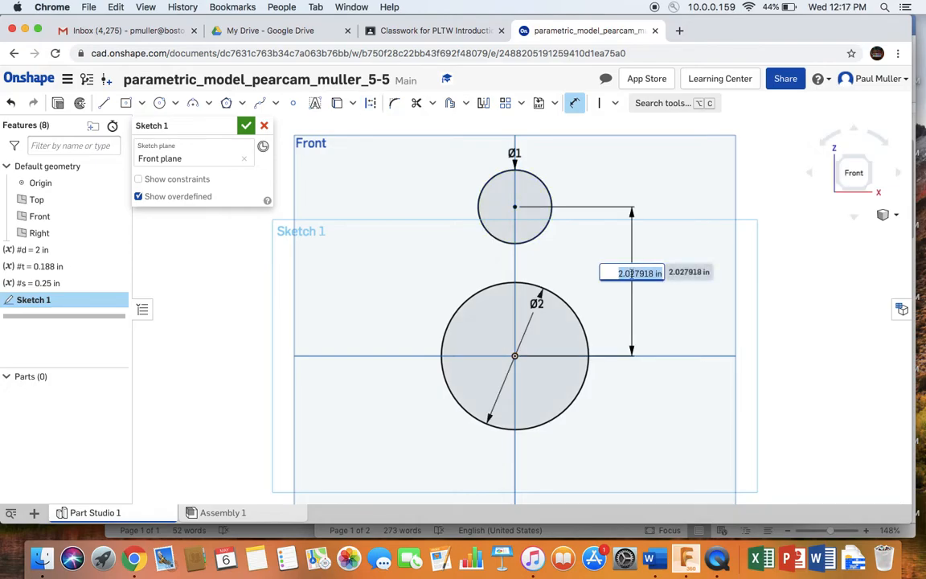
type("1")
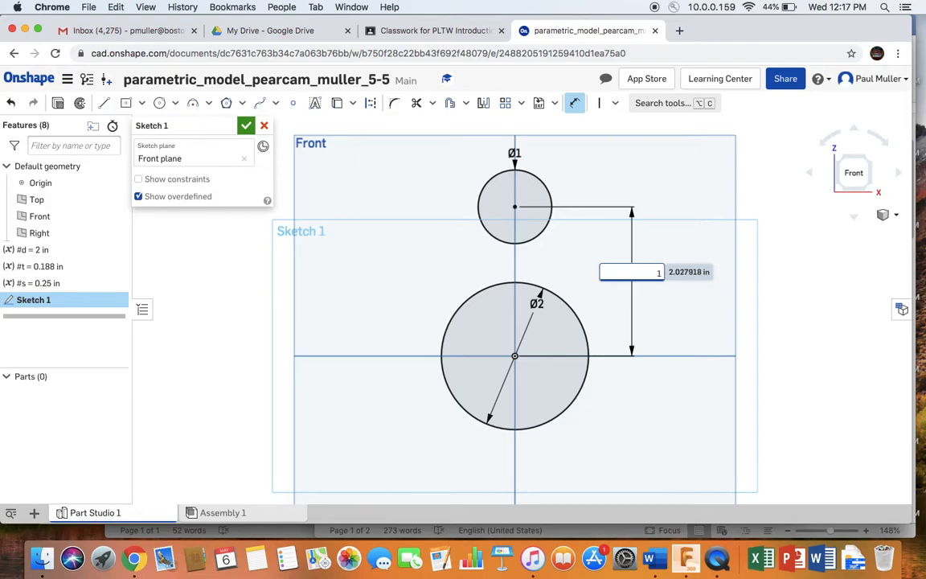
key("BackSpace")
type("#")
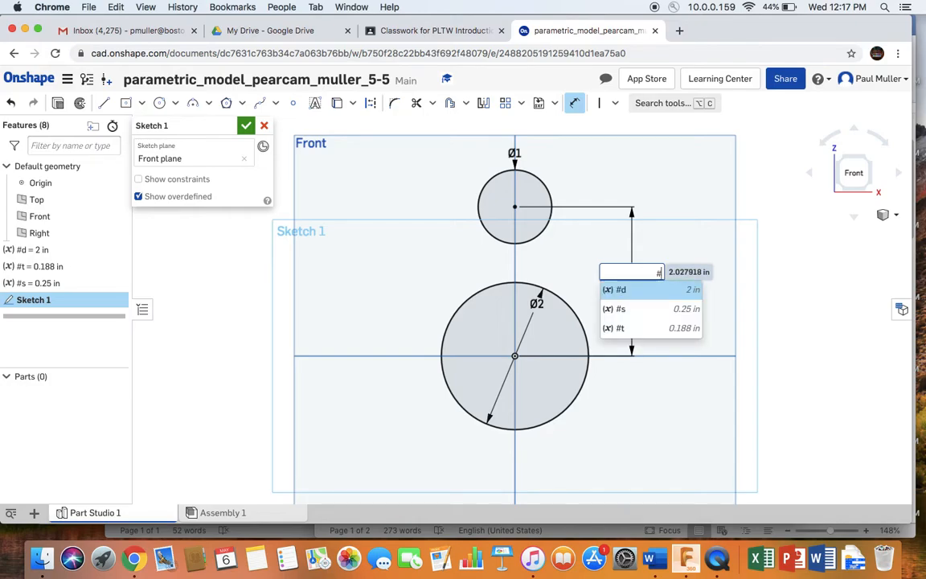
left_click(631, 290)
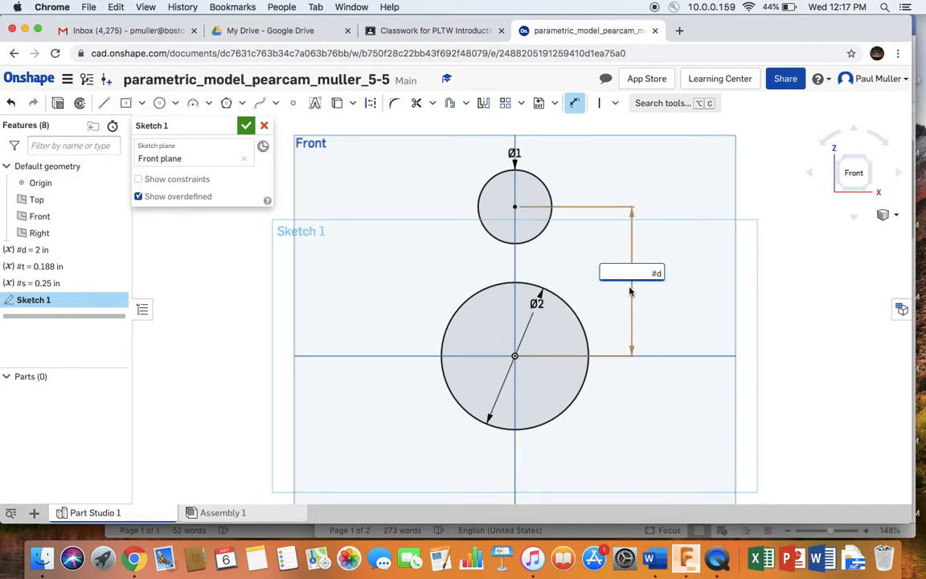
type("/2")
key("Return")
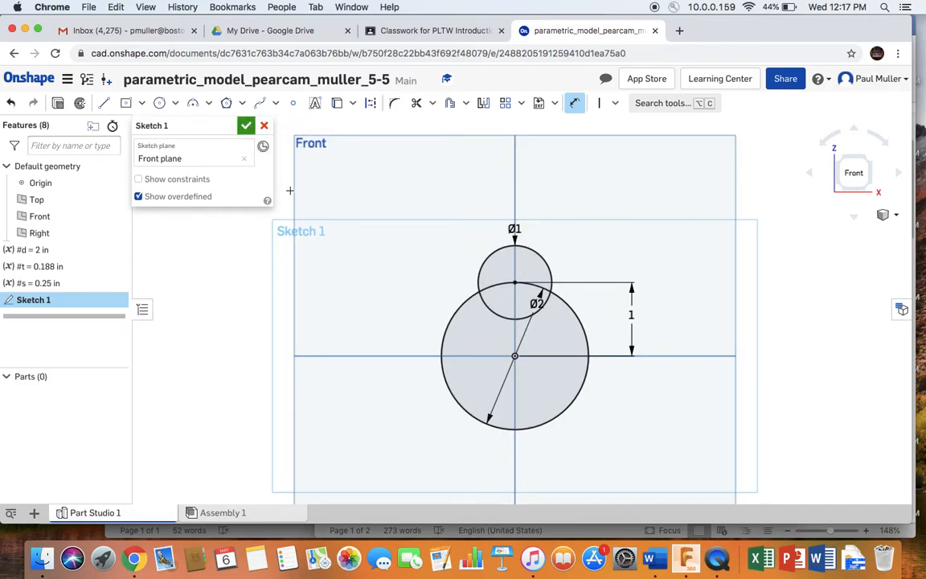
- Draw a line about 1.008 in long from the upper circle's left side to the large circle's left side
left_click(104, 102)
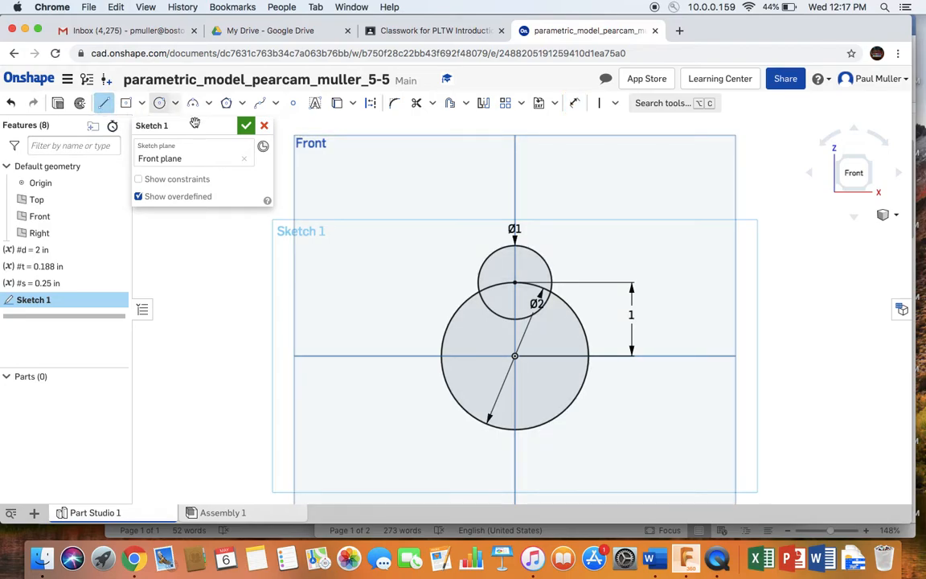
left_click(483, 262)
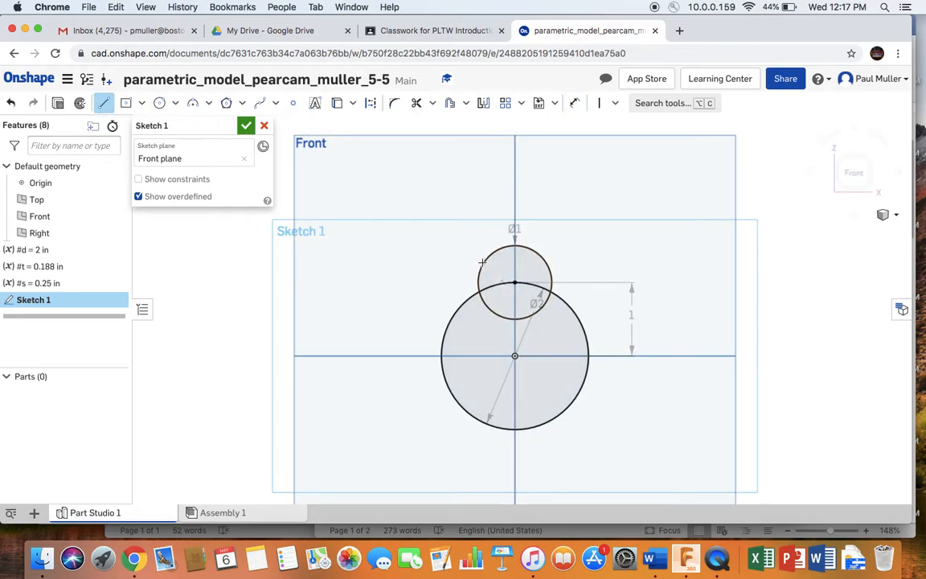
left_click(447, 325)
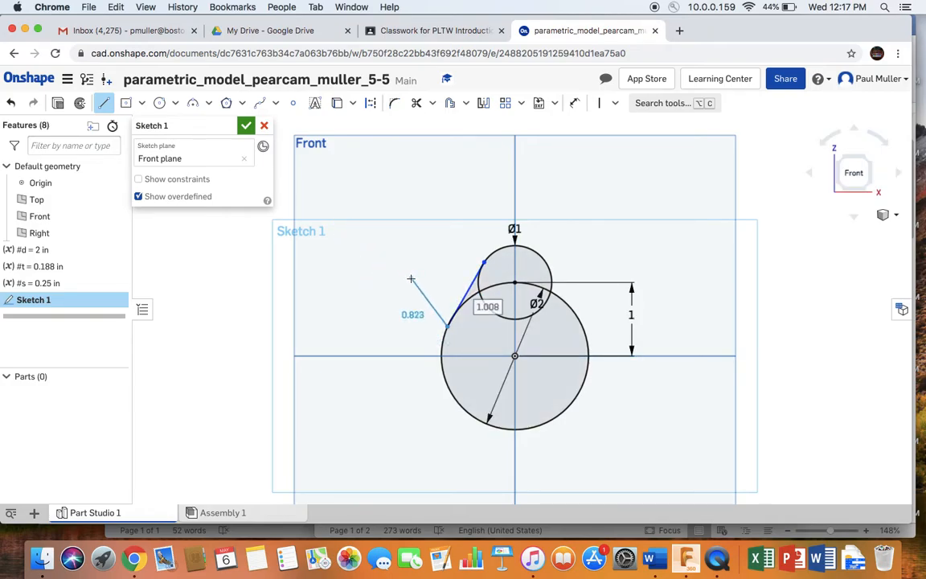
left_click(106, 104)
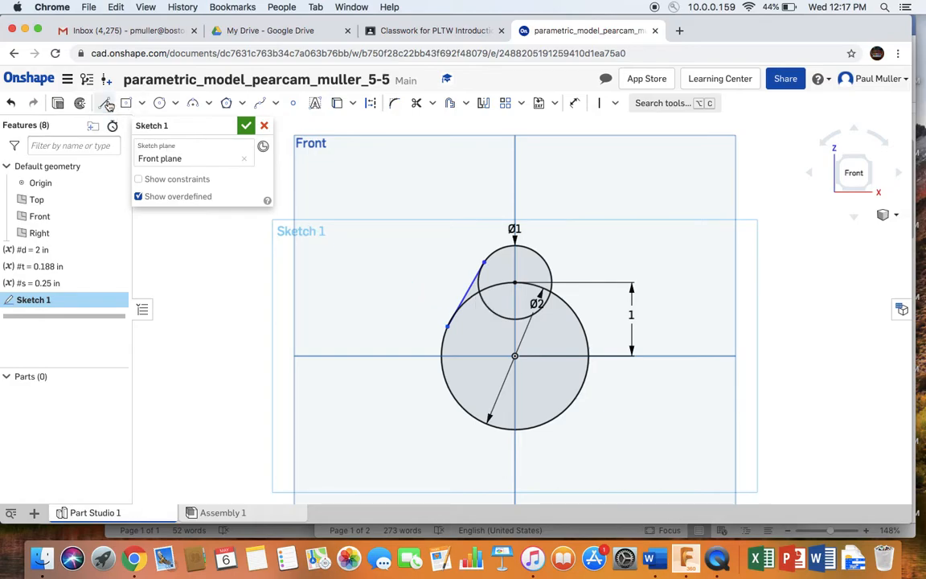
- Draw a matching line about 0.971 in long joining the right sides of the upper circle and the large circle
left_click(105, 104)
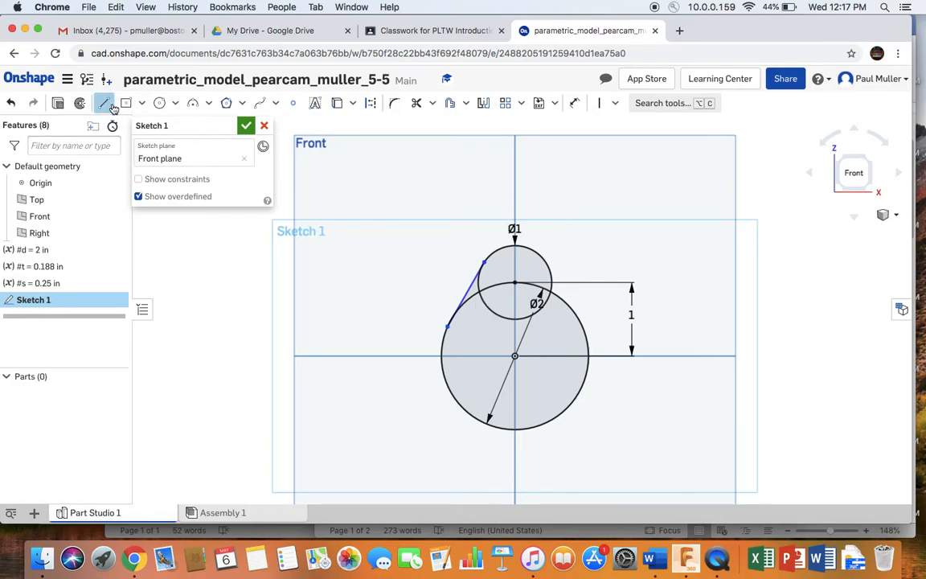
left_click(547, 263)
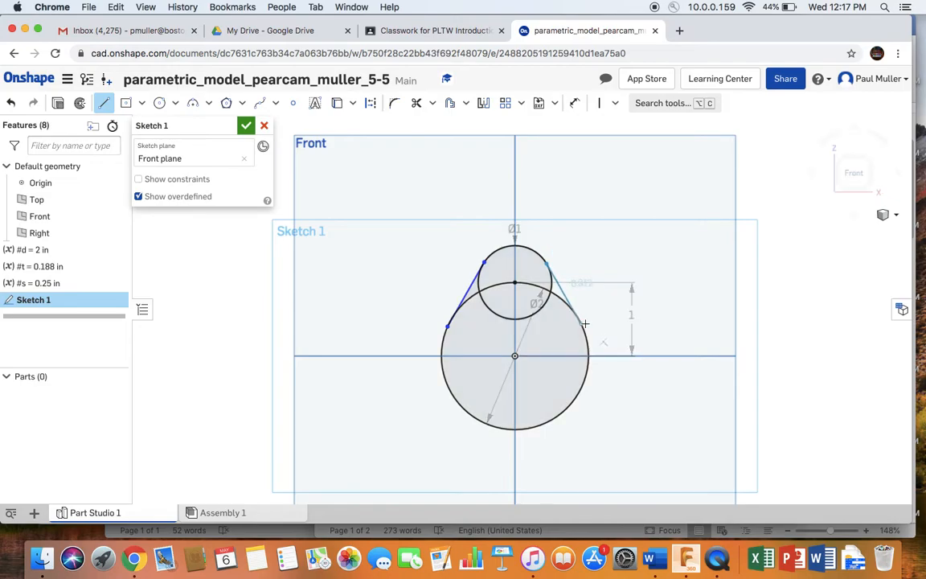
left_click(583, 325)
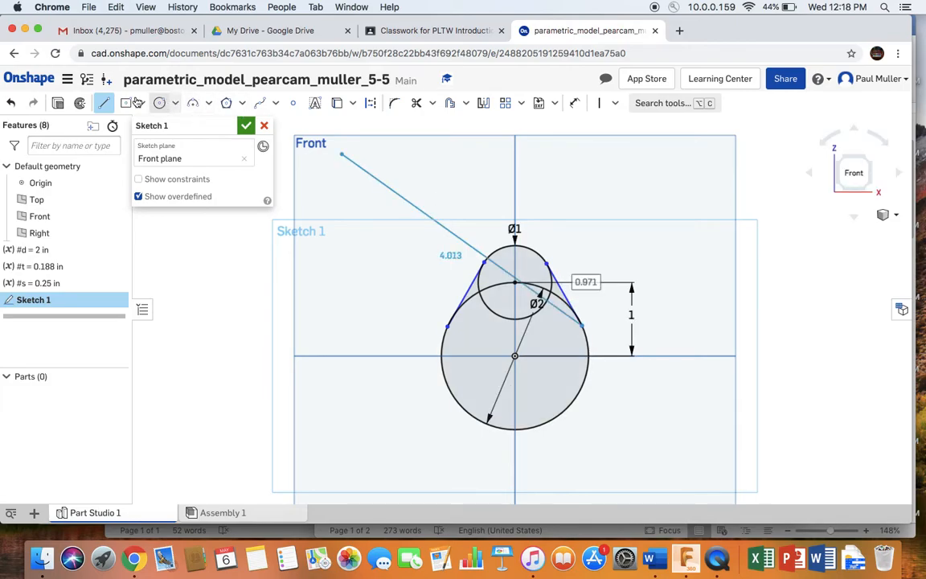
left_click(103, 103)
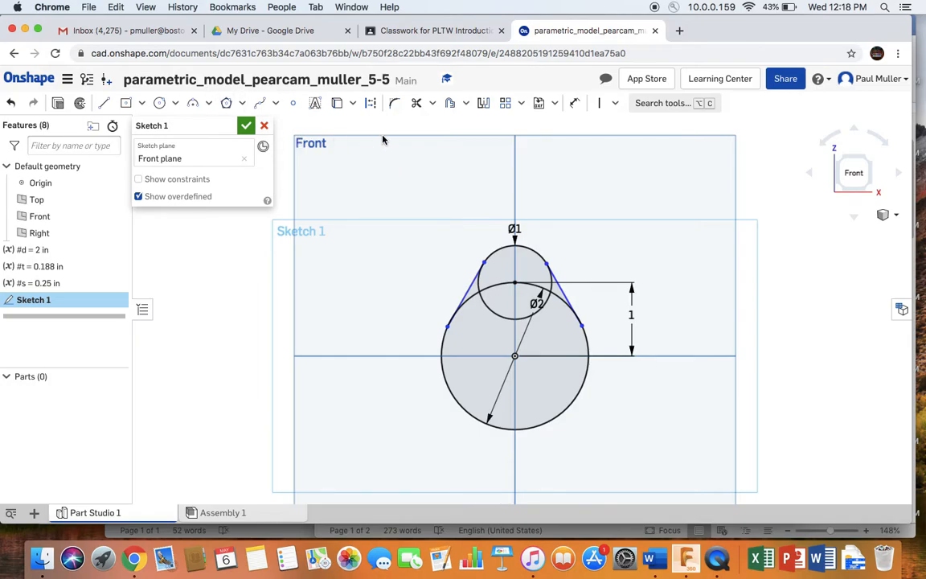
- Apply Tangent constraints to make the left line tangent to both the upper circle and the large circle
mouse_move(484, 263)
left_mouse_down()
mouse_move(479, 276)
mouse_move(492, 220)
mouse_move(479, 266)
left_mouse_up()
left_click(615, 103)
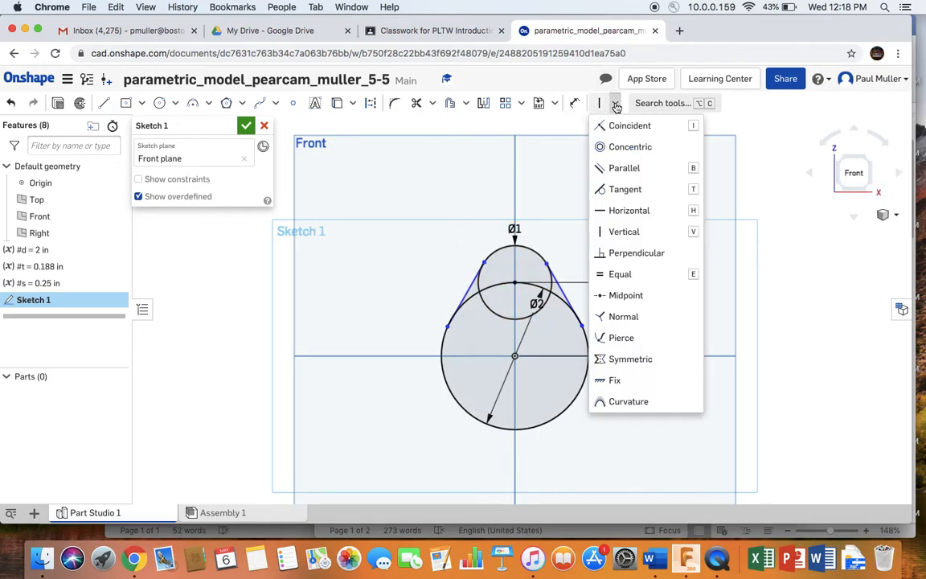
left_click(628, 190)
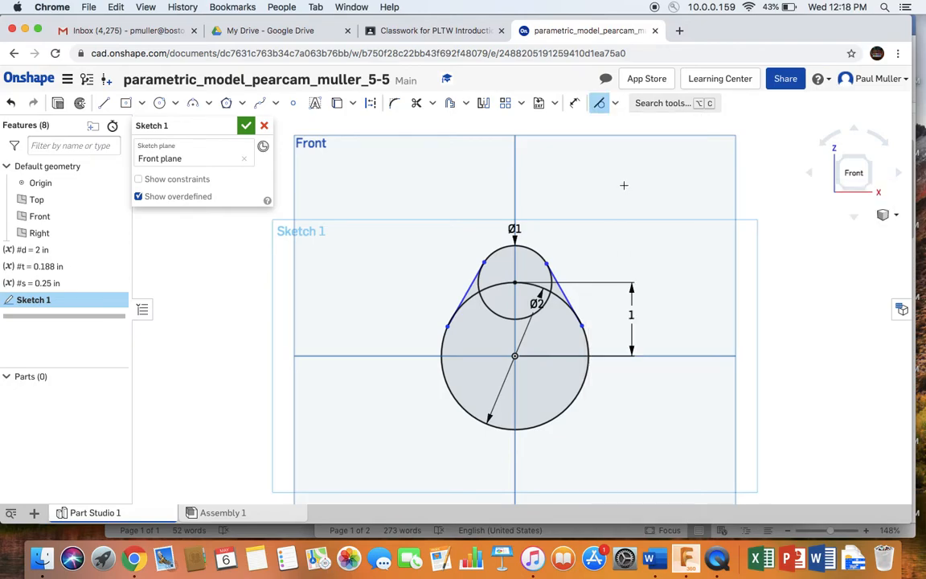
scroll(547, 239, "up", 3)
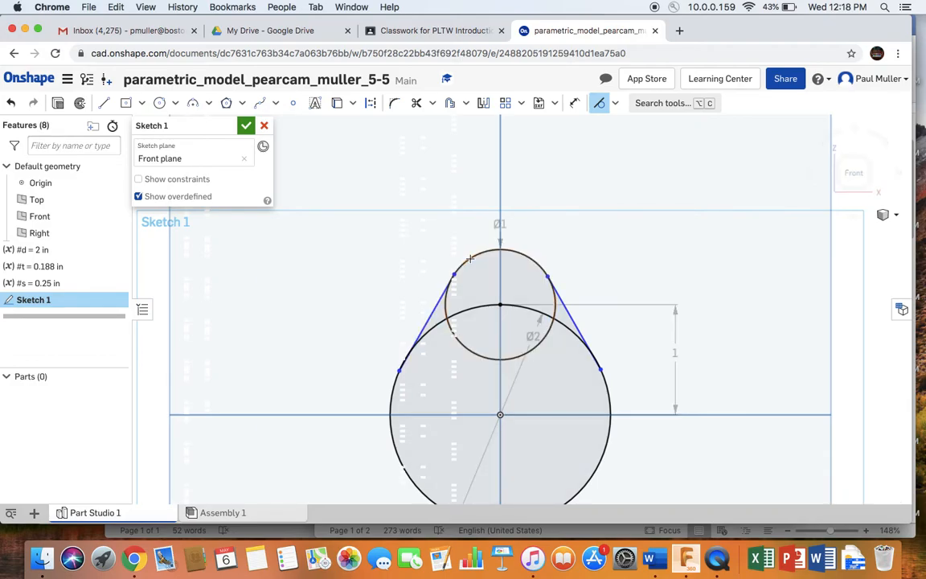
left_click(420, 330)
left_click(391, 404)
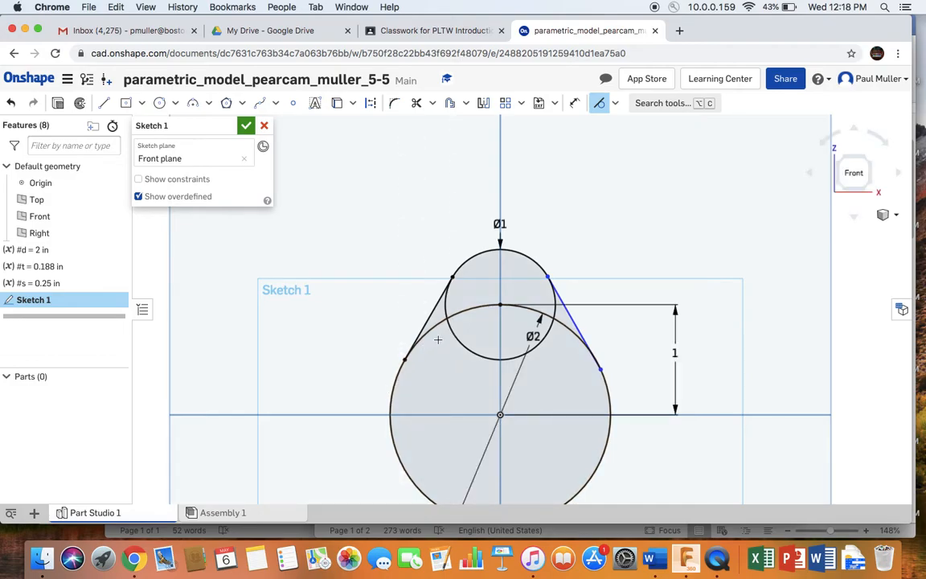
- Apply Tangent constraints between the right line and both the upper circle and the large circle
left_click(560, 295)
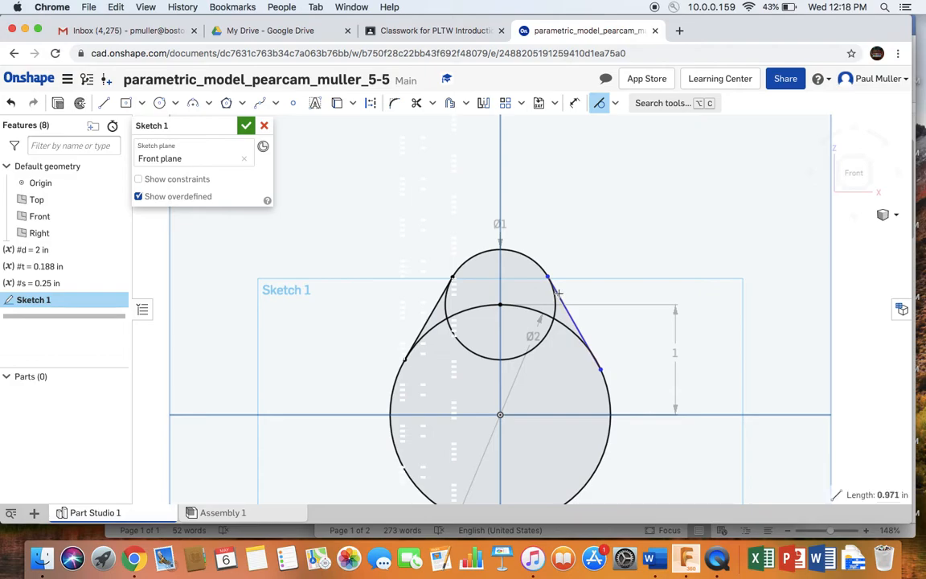
left_click(534, 261)
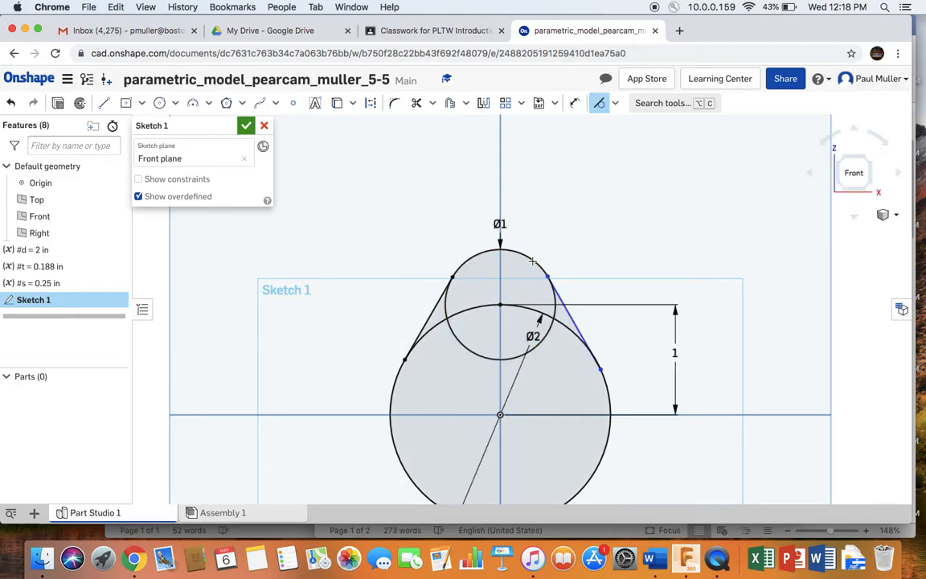
left_click(579, 328)
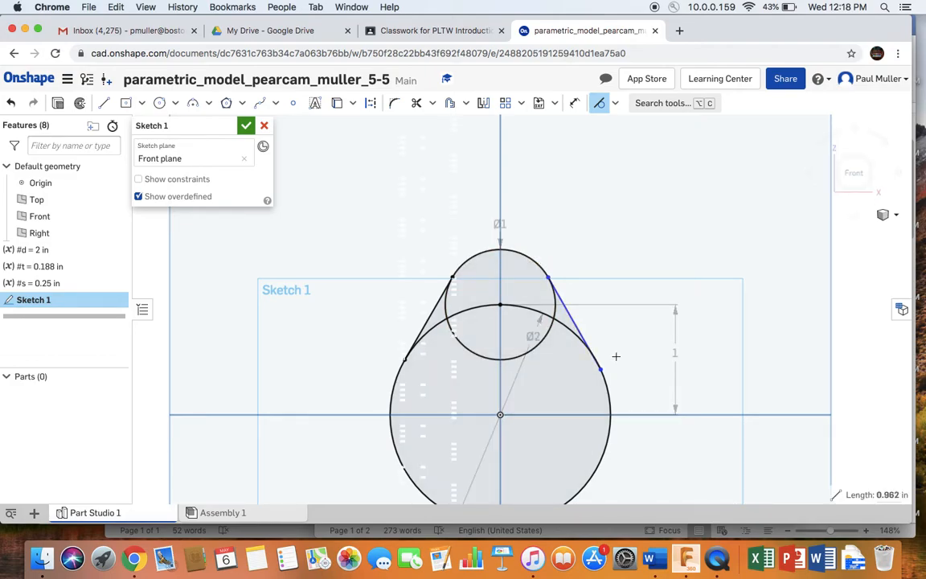
left_click(609, 402)
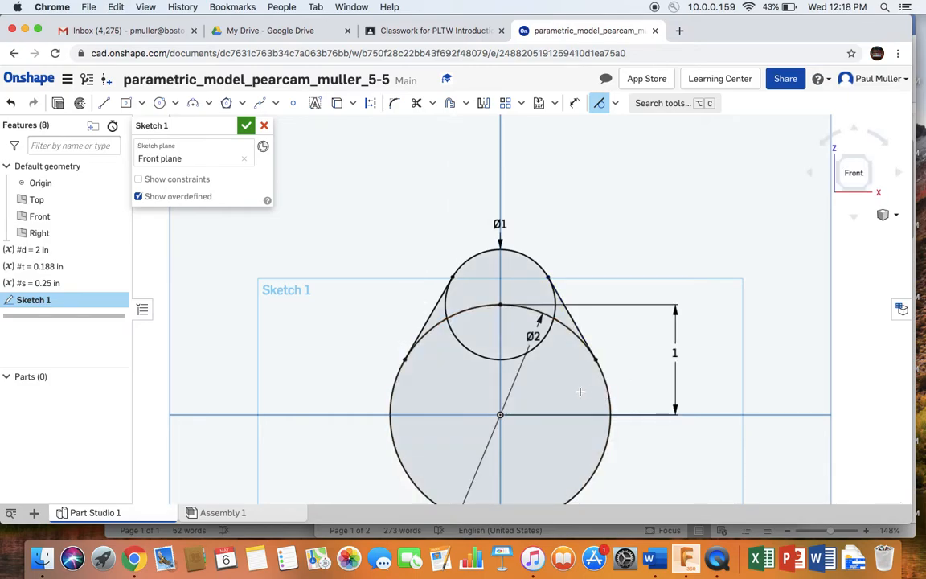
left_click(509, 357)
left_click(547, 328)
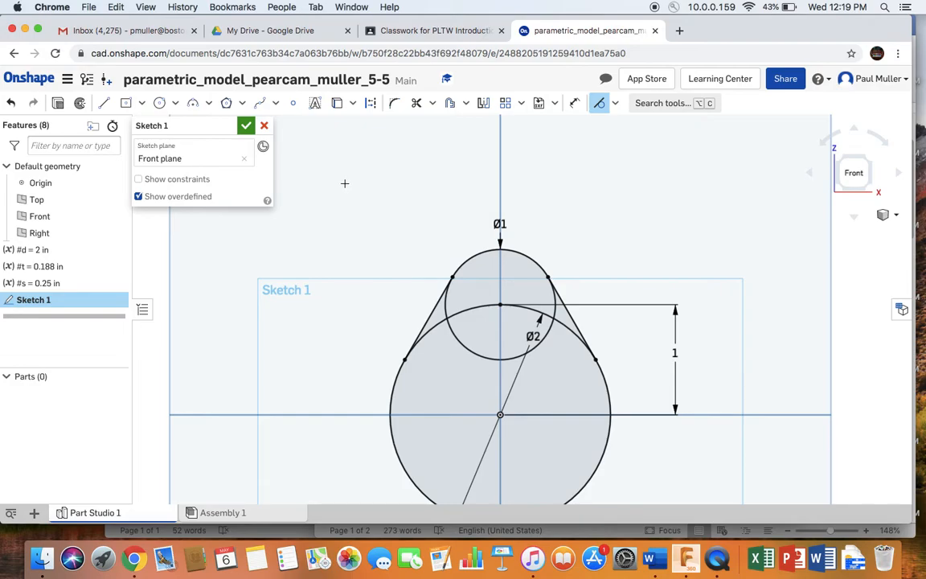
- Trim the small circle's arcs inside the profile and the left half of the large circle's inner arc, and accept the sketch
left_click(417, 104)
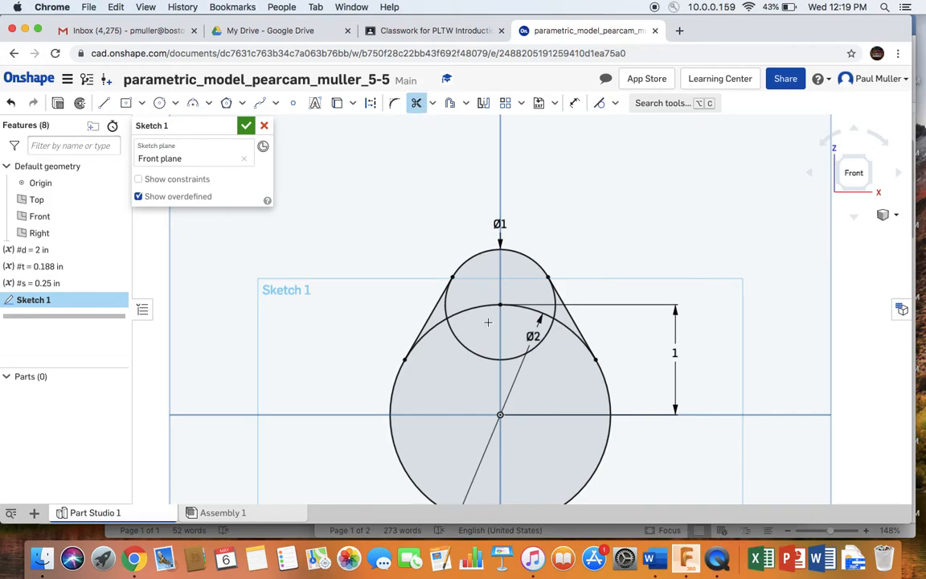
left_click(445, 306)
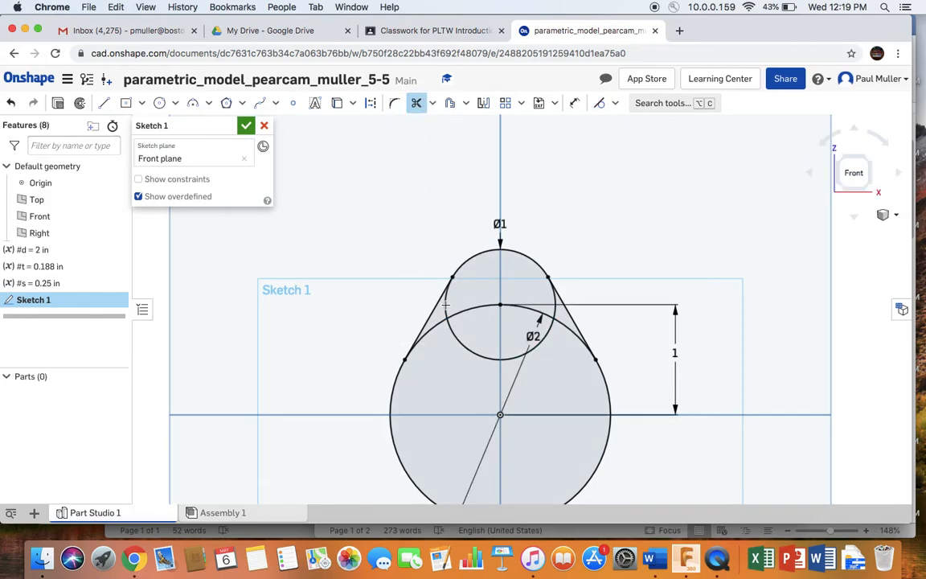
left_click(472, 348)
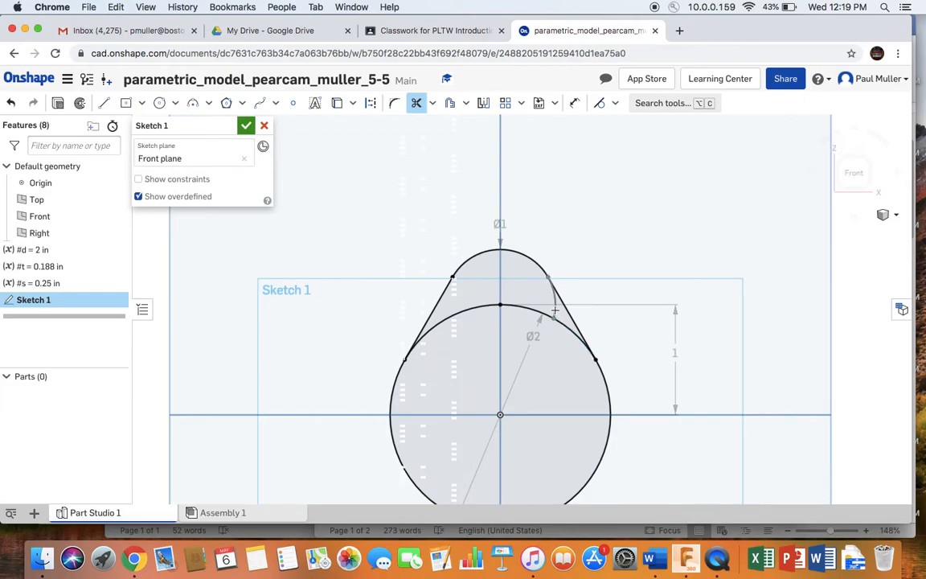
left_click(554, 309)
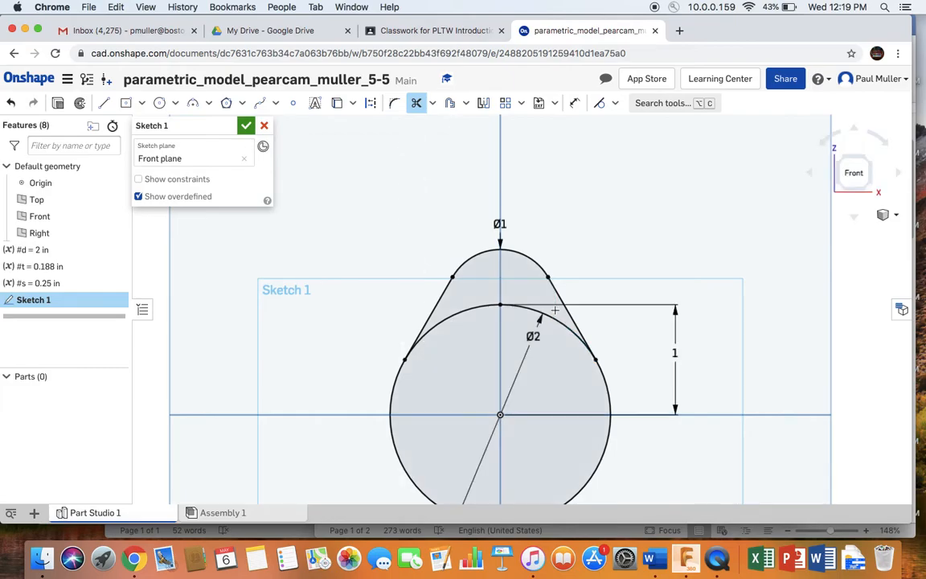
left_click(457, 313)
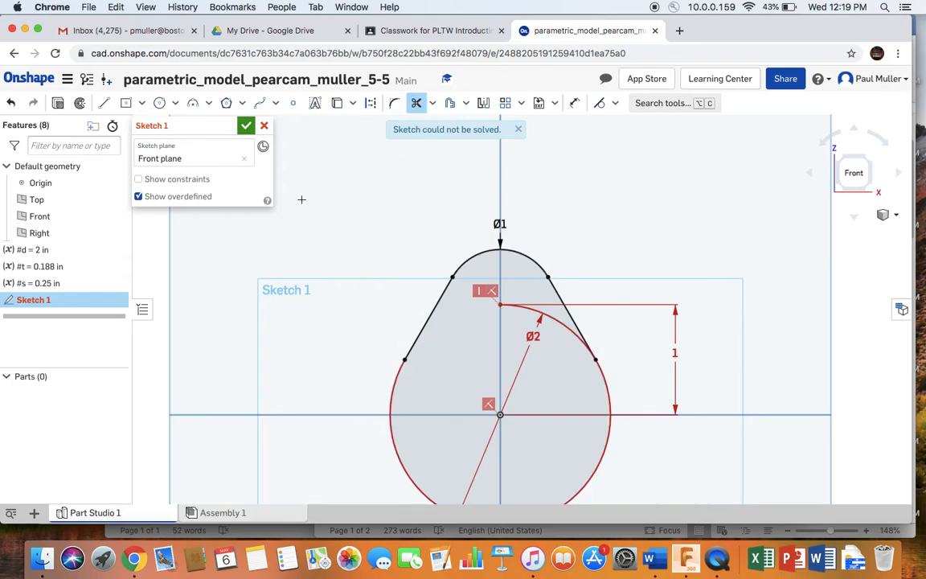
left_click(246, 126)
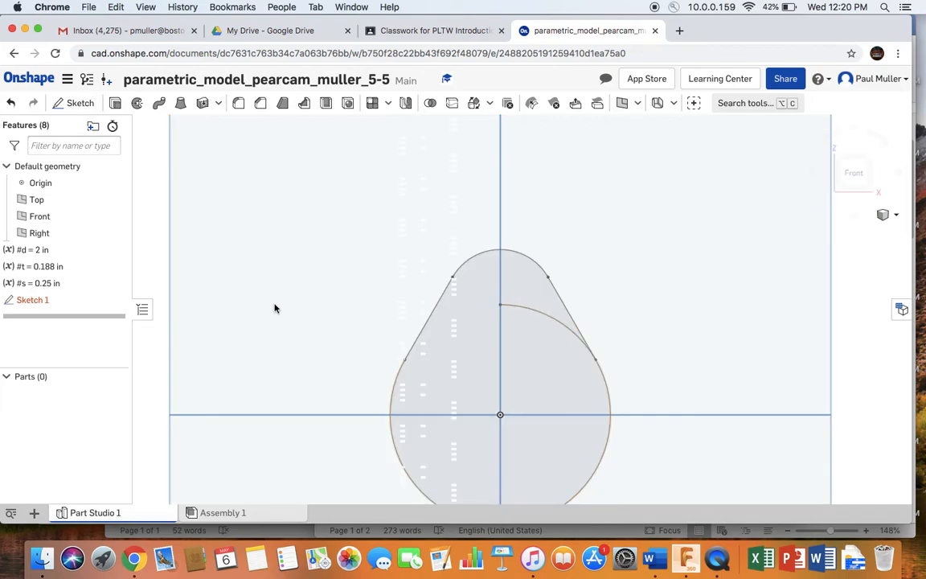
- Reopen Sketch 1, trim the remaining right half of the large circle's inner arc, and accept the sketch
right_click(27, 302)
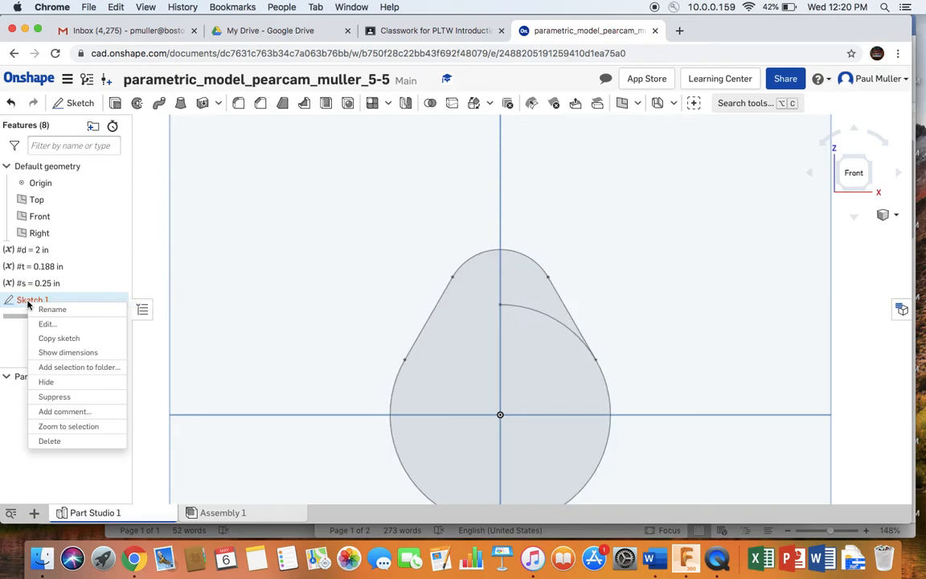
left_click(42, 324)
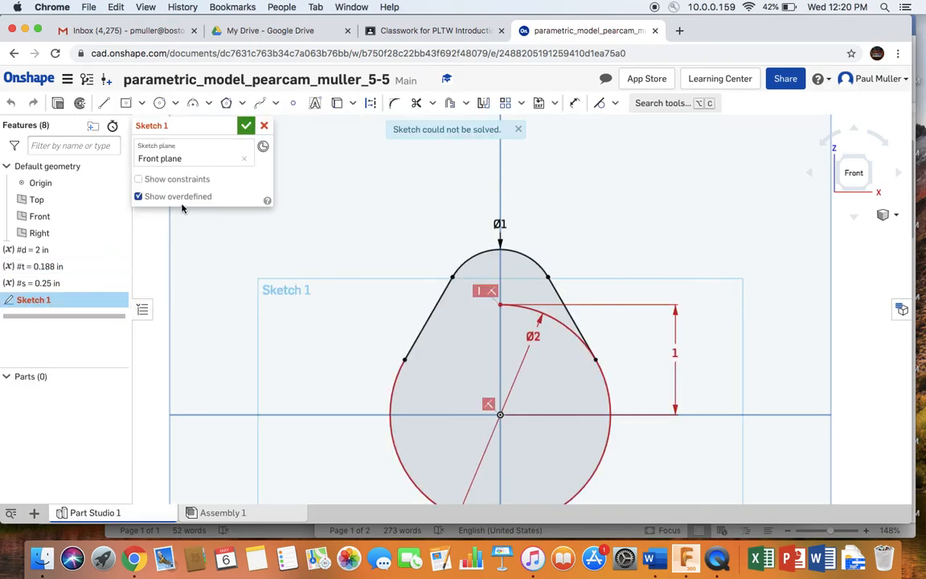
left_click(416, 105)
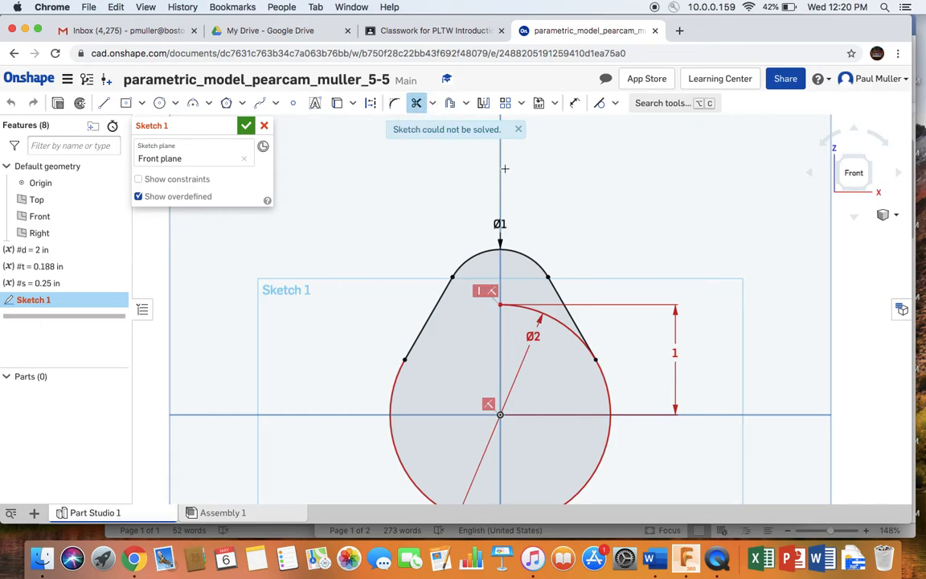
left_click(563, 324)
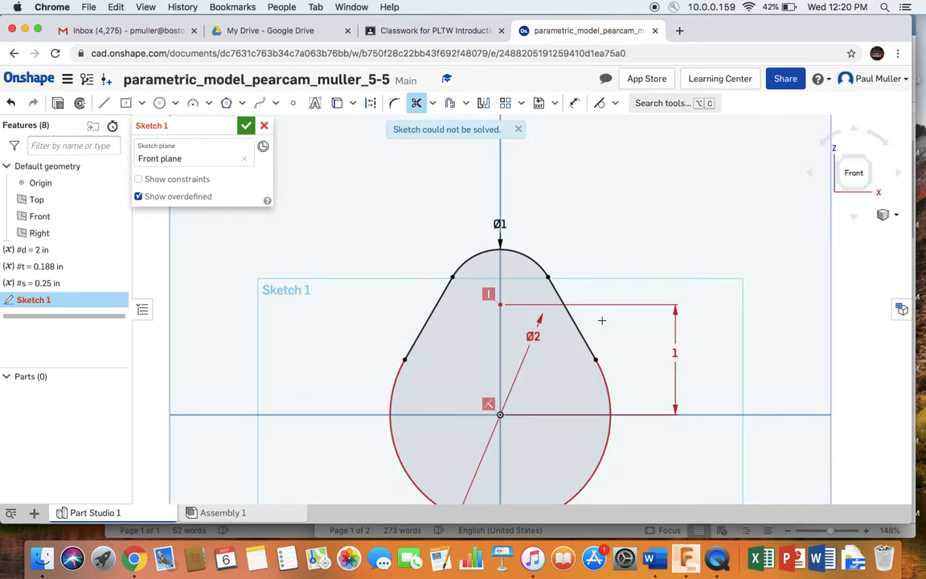
left_click(246, 125)
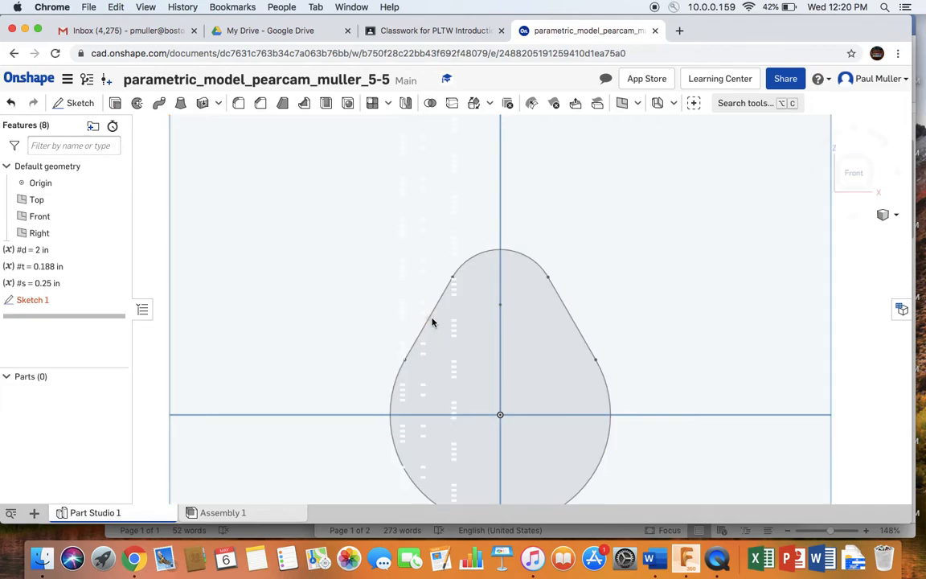
- Extrude the pear-shaped profile as a new solid with a blind depth of #t, and accept the feature
middle_click_drag(432, 318, 427, 257)
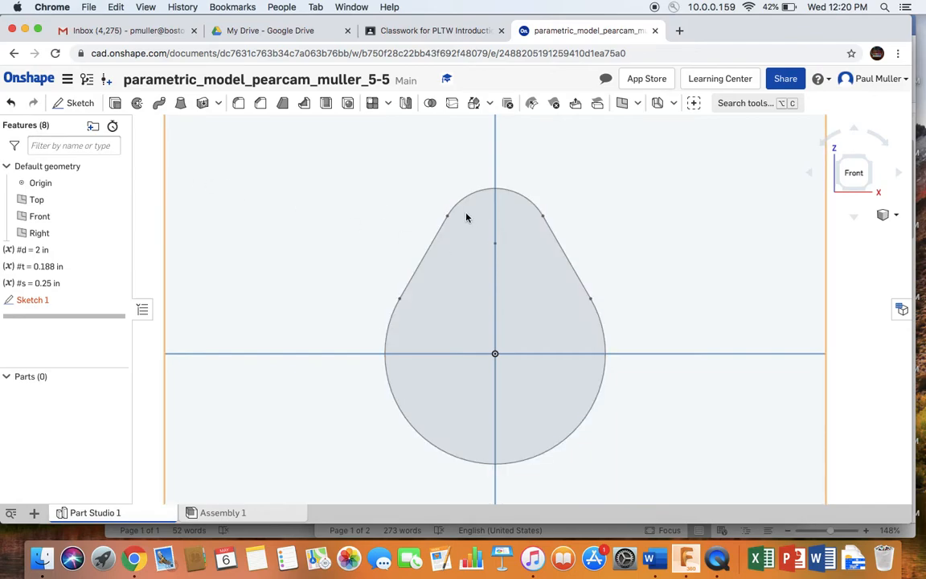
left_click(451, 246)
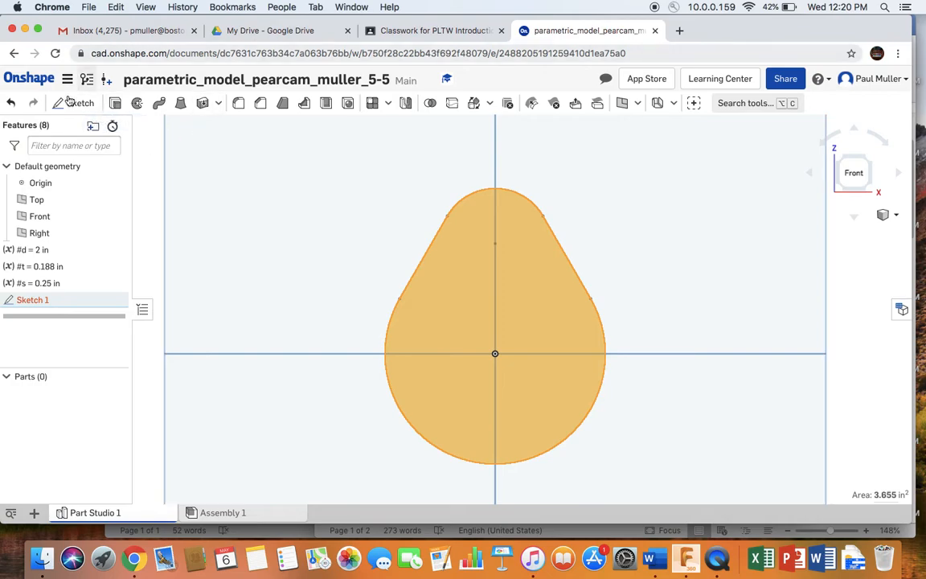
left_click(116, 105)
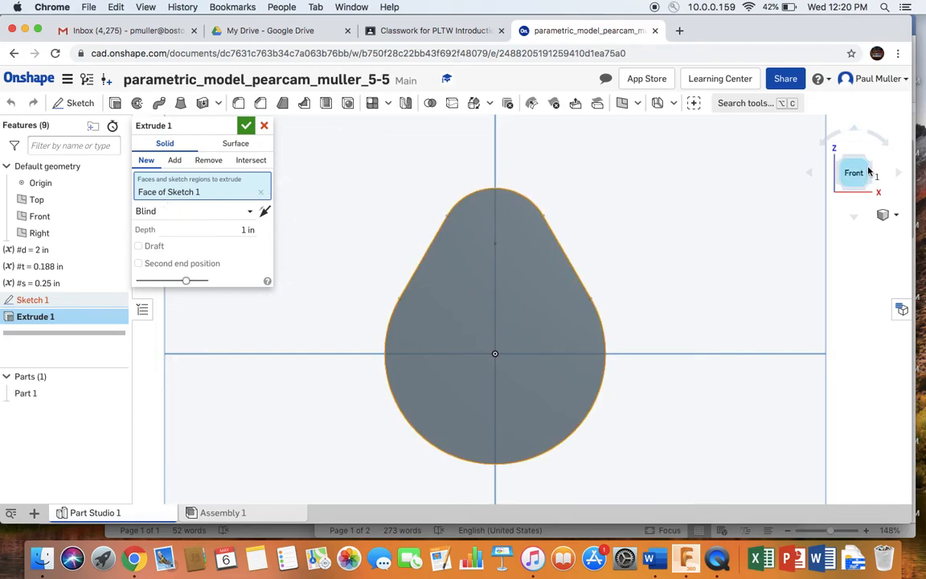
left_click(869, 162)
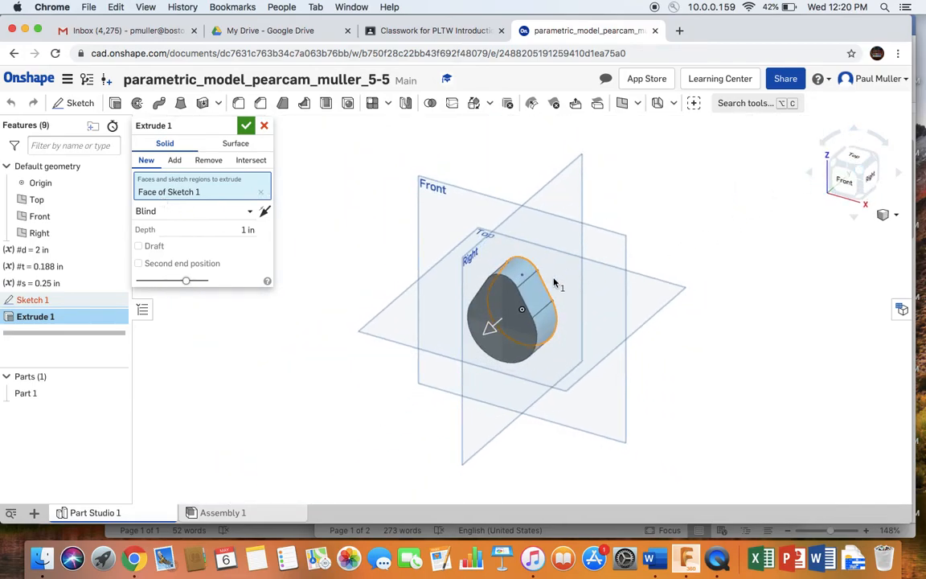
scroll(498, 249, "up", 5)
scroll(549, 278, "up", 1)
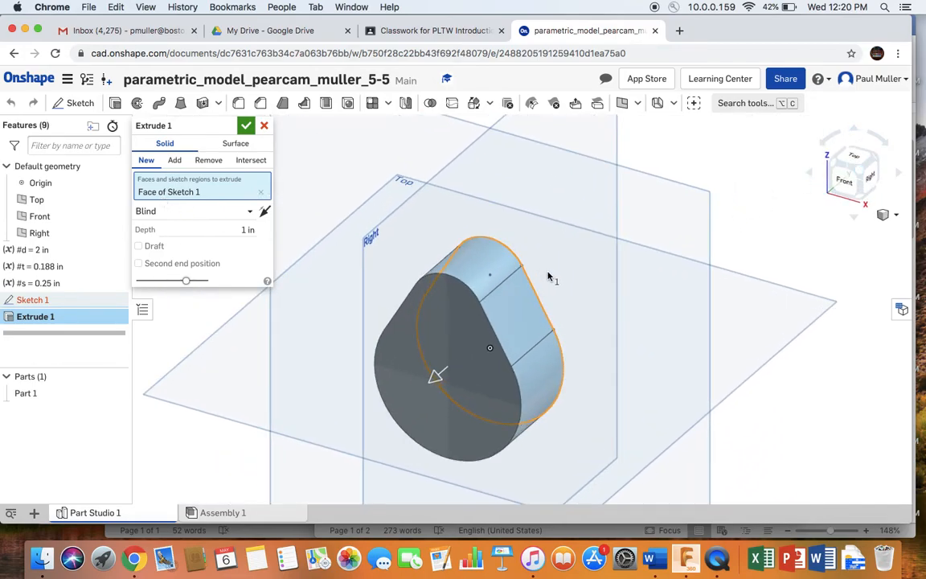
left_click(243, 230)
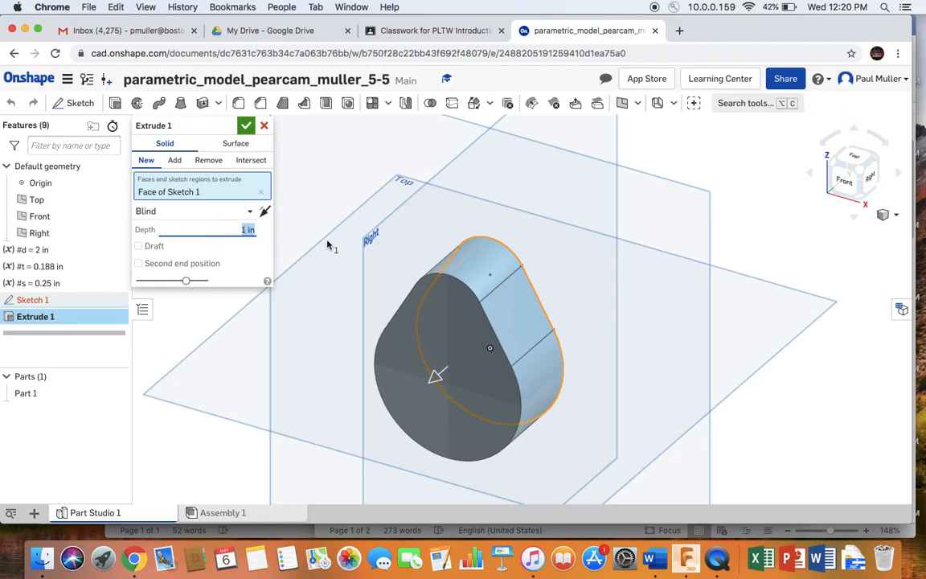
type("1")
type("#")
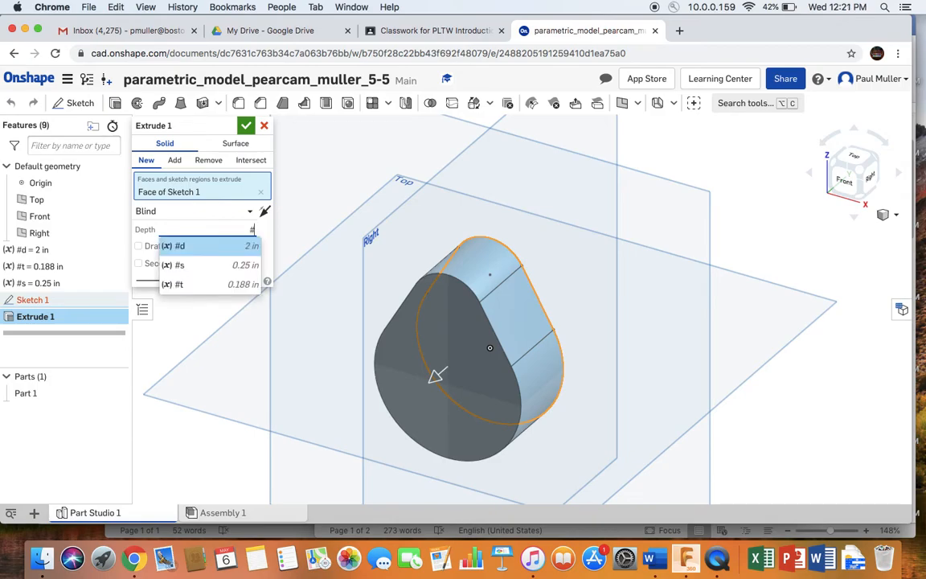
left_click(179, 285)
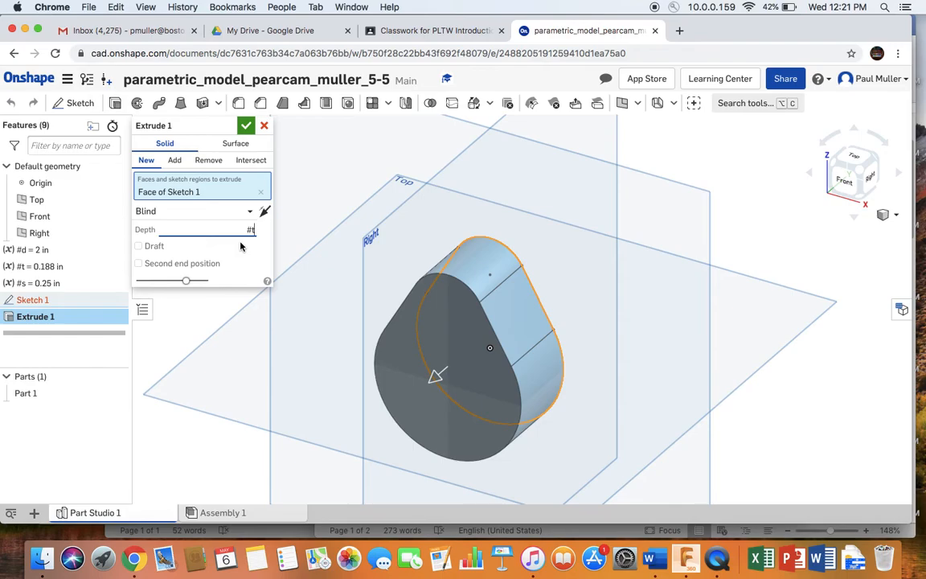
key("Return")
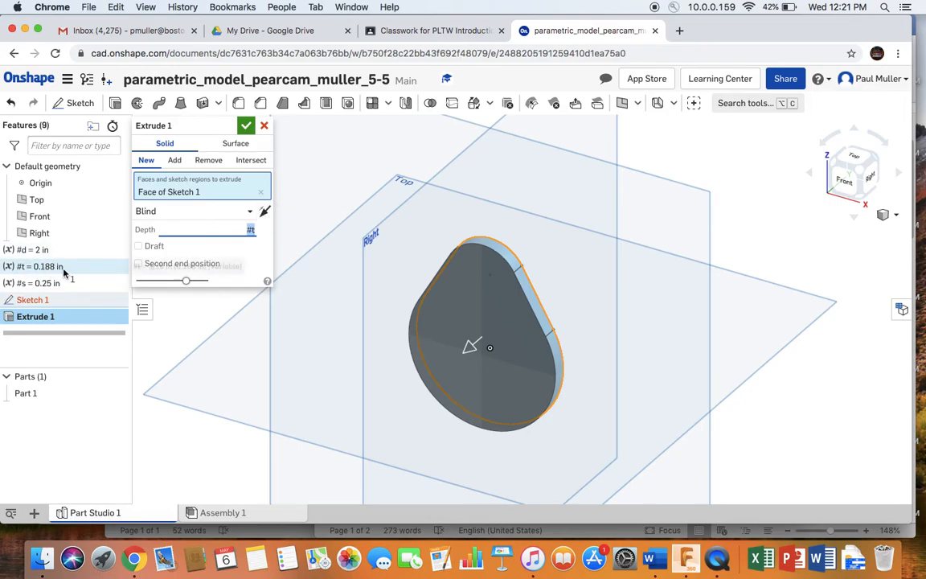
left_click(247, 126)
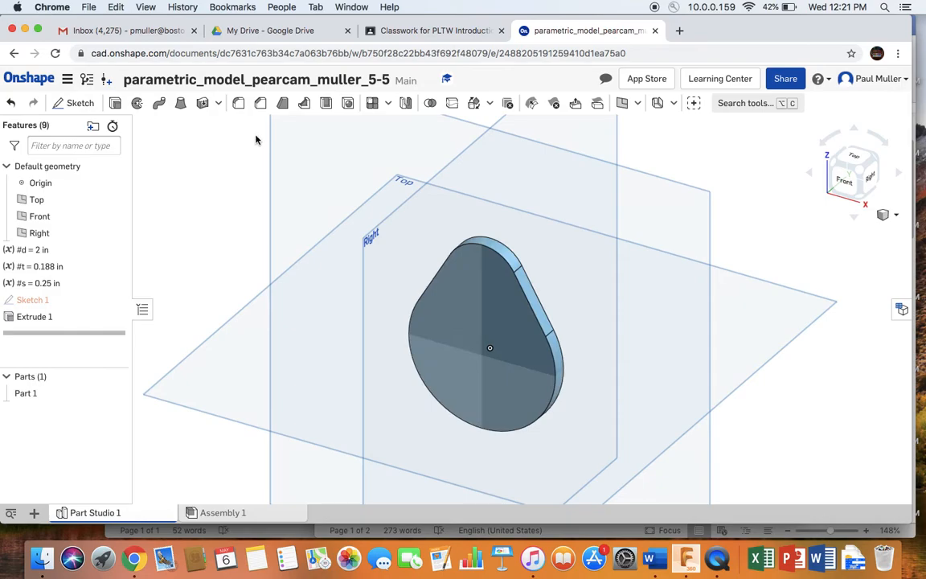
- Start a sketch on the Front plane and draw a center point rectangle about 0.392 by 0.481 in, centred on the origin
scroll(252, 135, "up", 1)
scroll(251, 134, "up", 1)
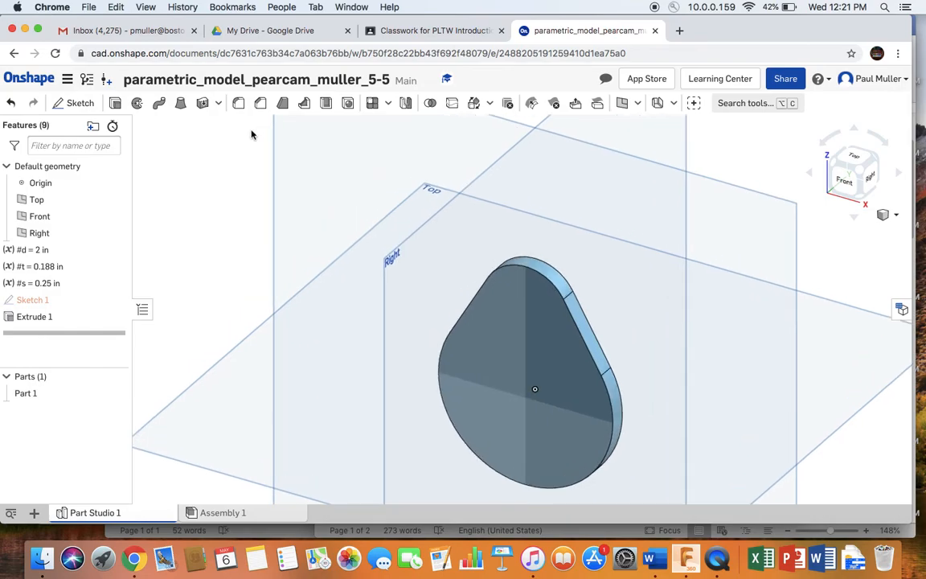
left_click(846, 185)
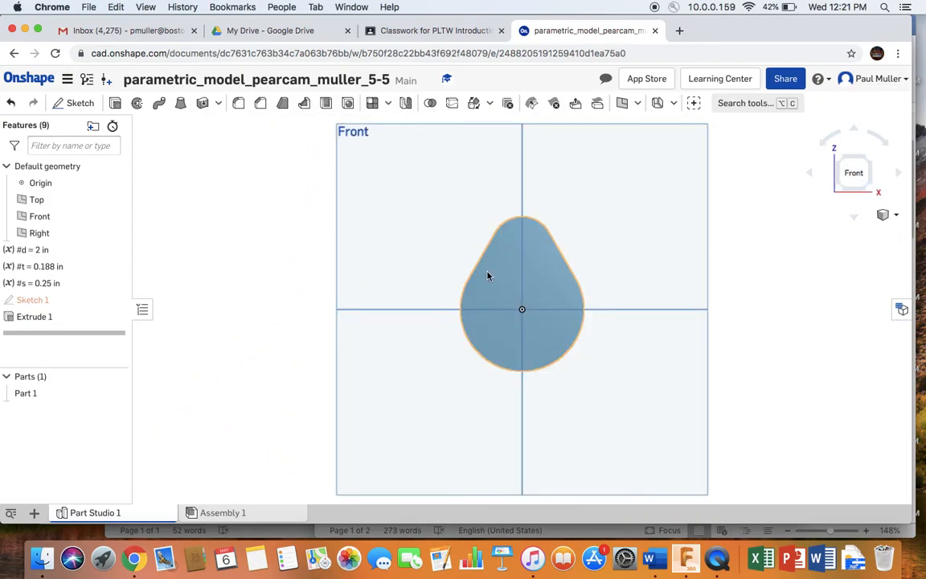
scroll(486, 270, "up", 3)
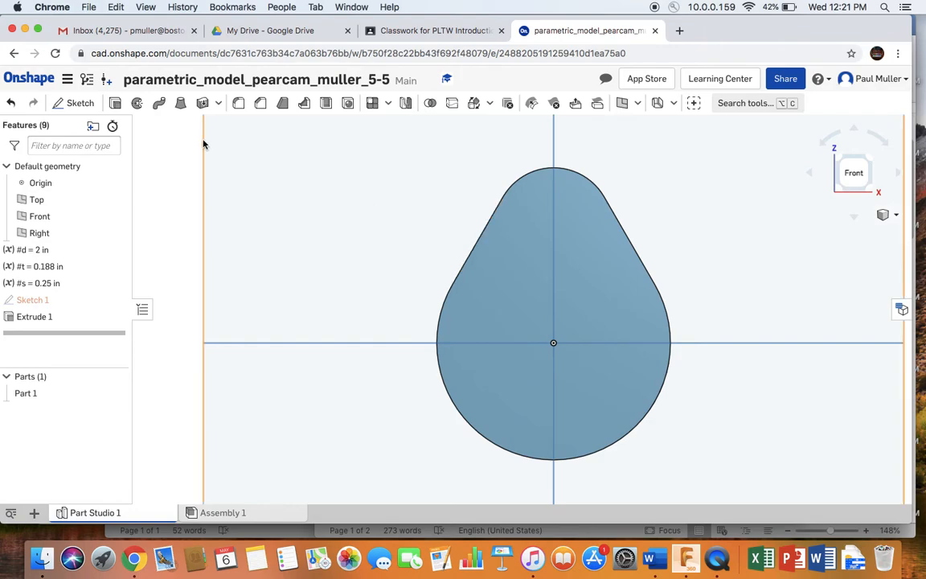
left_click(81, 104)
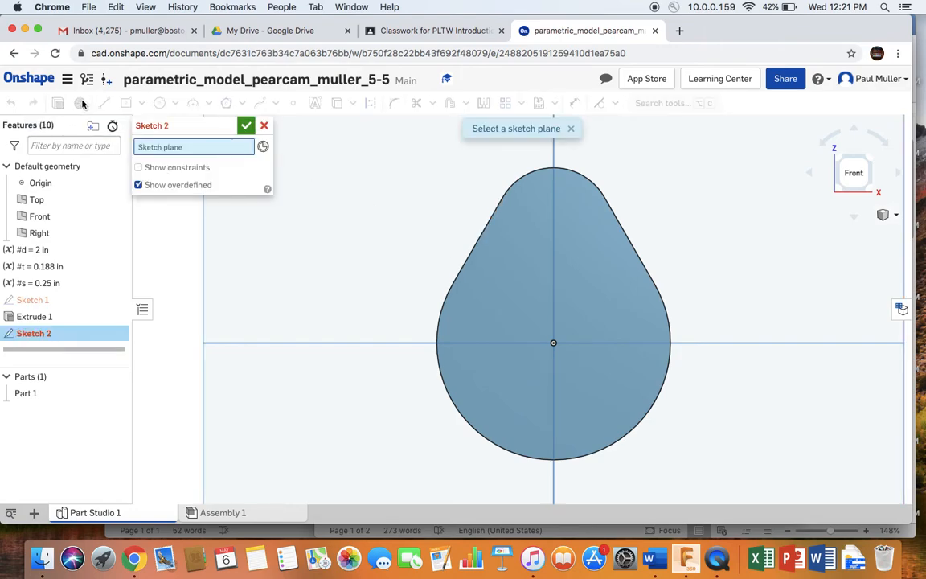
left_click(347, 164)
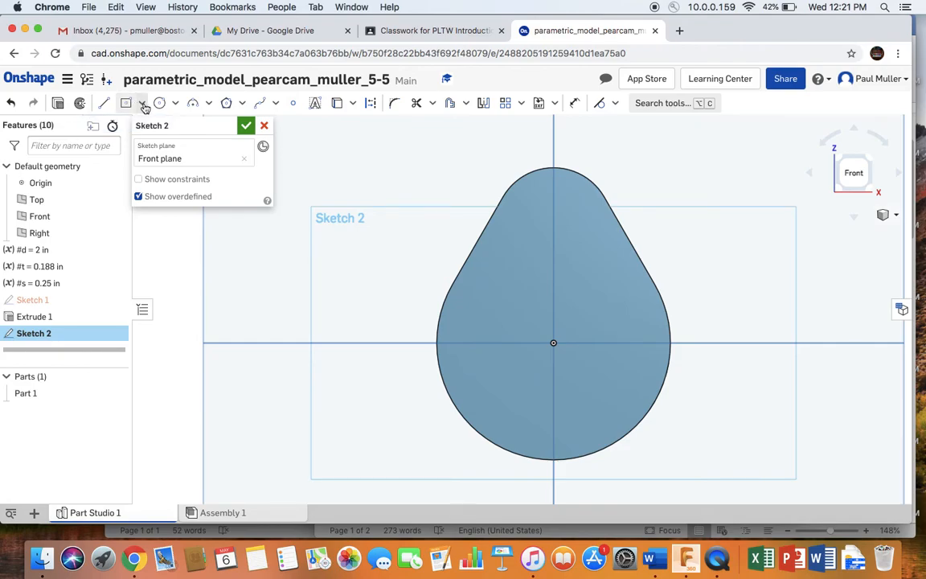
left_click(142, 105)
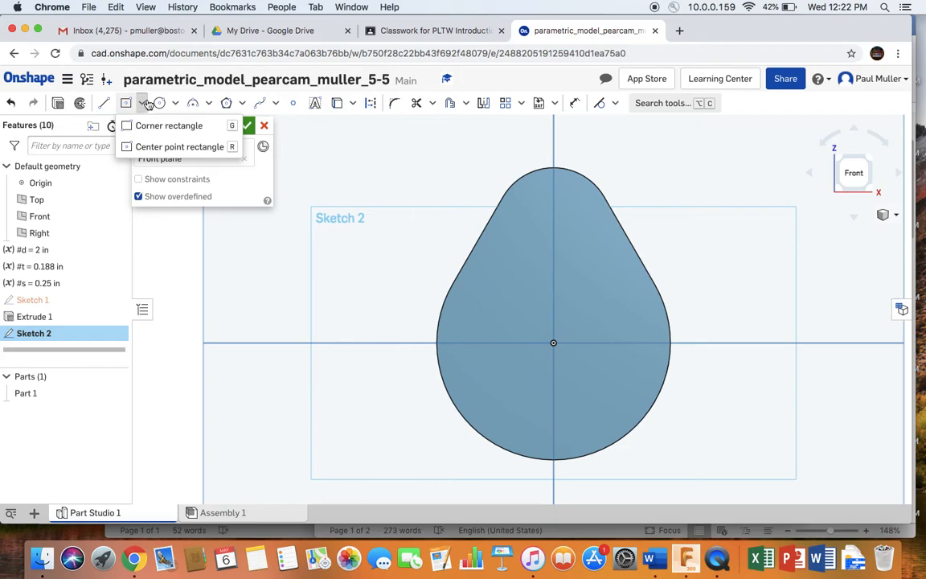
left_click(167, 147)
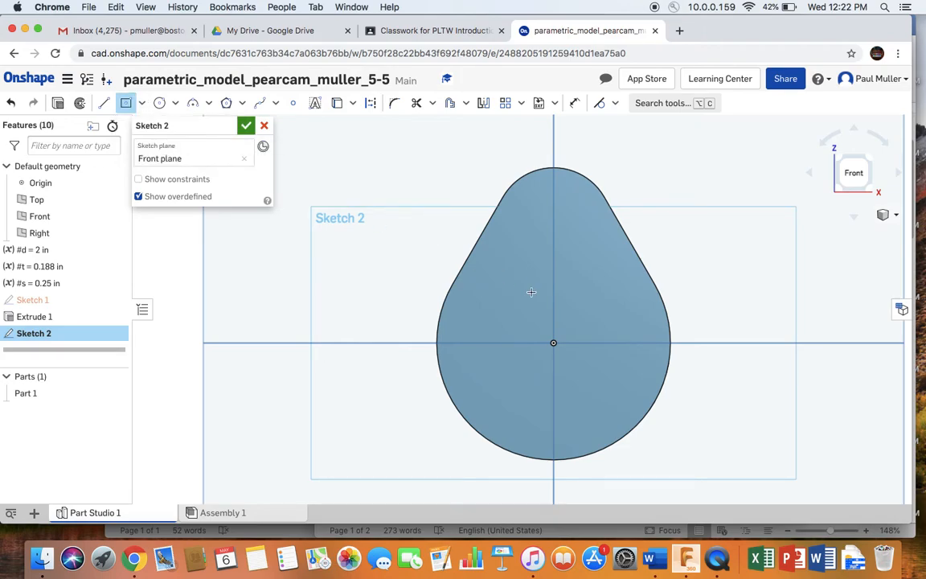
left_click(554, 342)
left_click(576, 315)
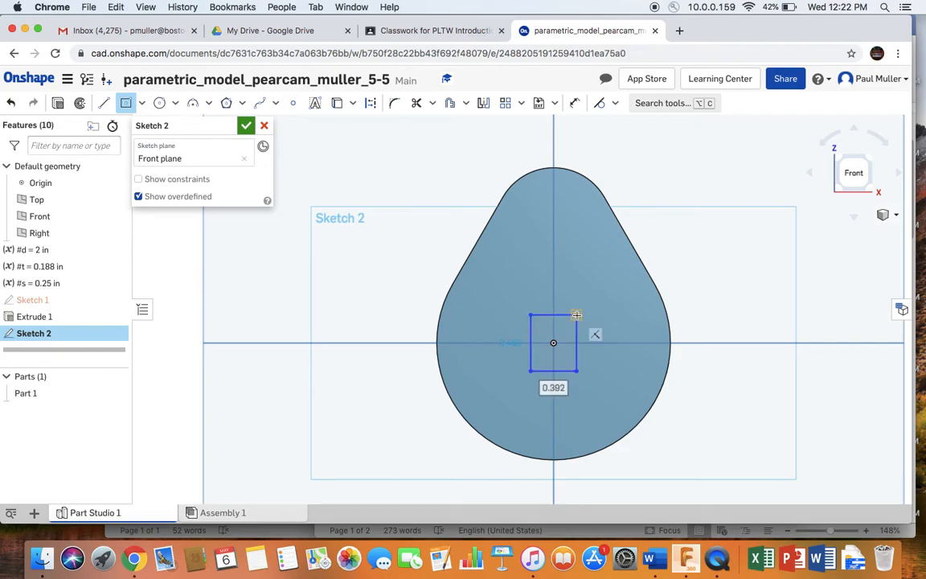
- Set the center rectangle's width to the variable #s
type("1")
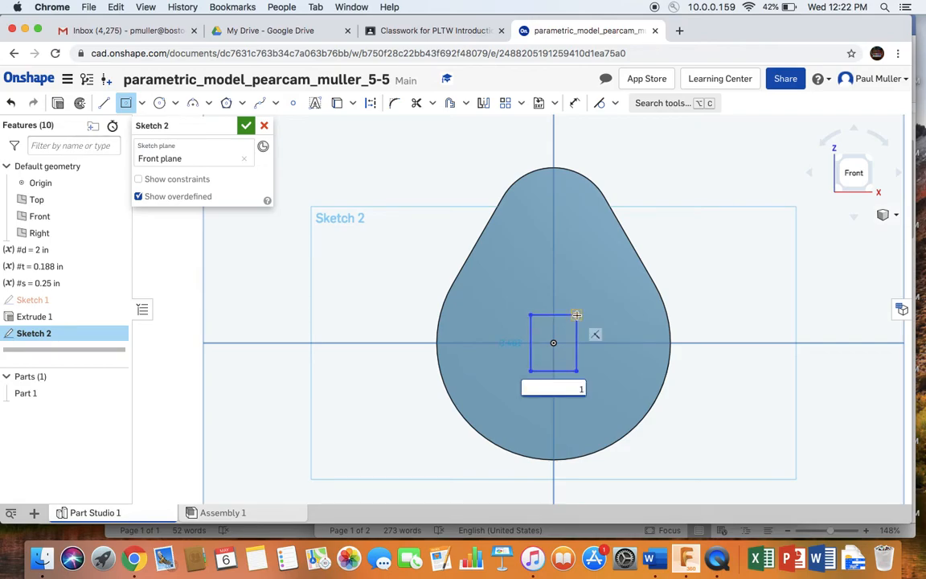
key("BackSpace")
type("#")
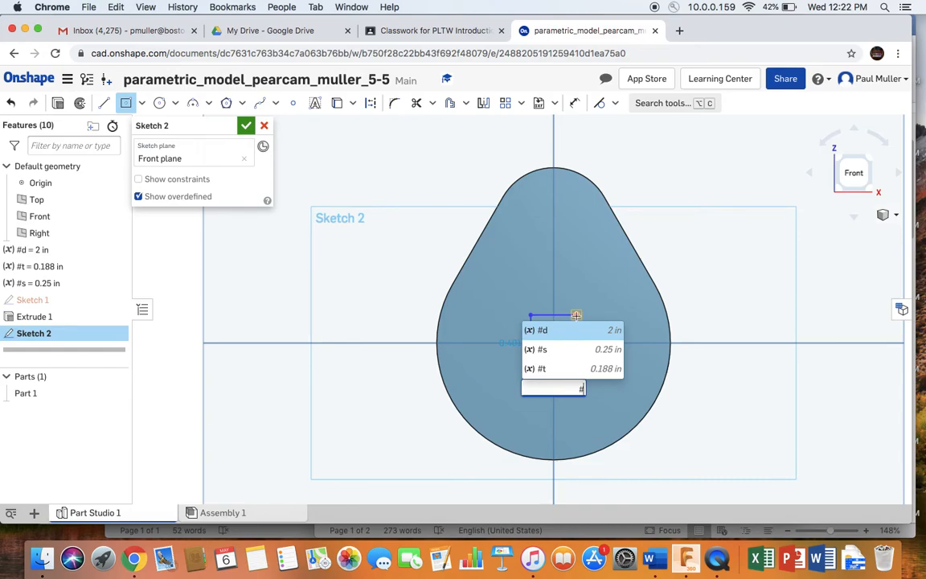
left_click(534, 349)
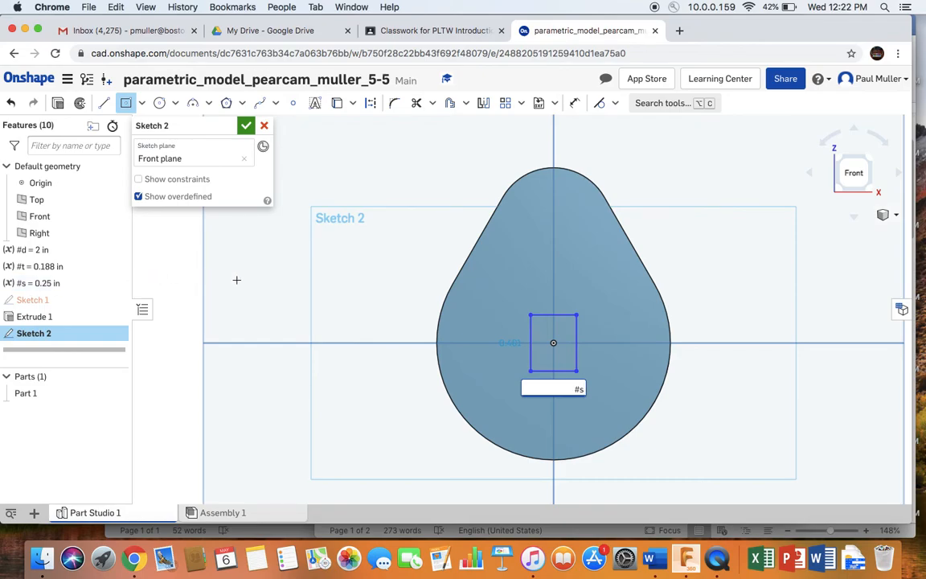
key("Return")
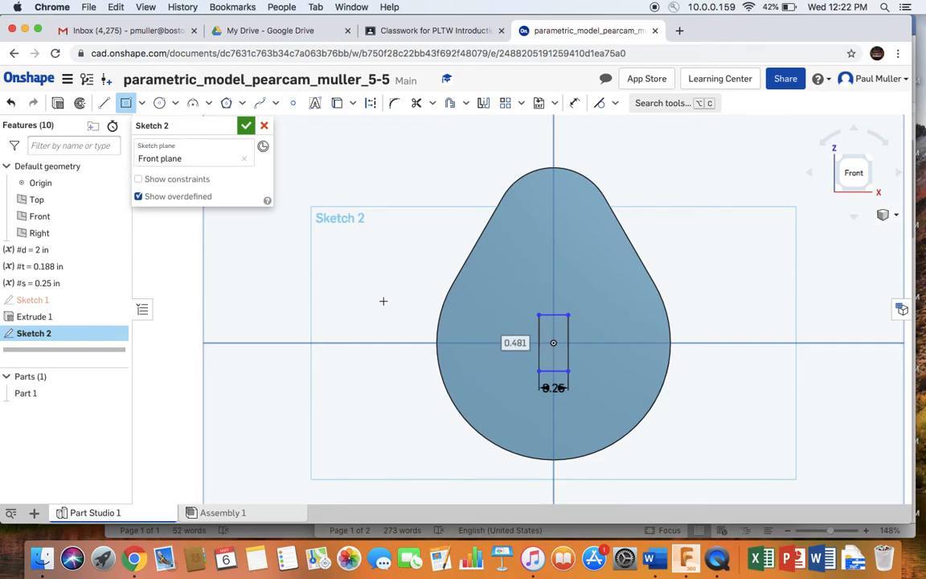
- Set the center rectangle's height to the variable #s and accept the sketch
type("1")
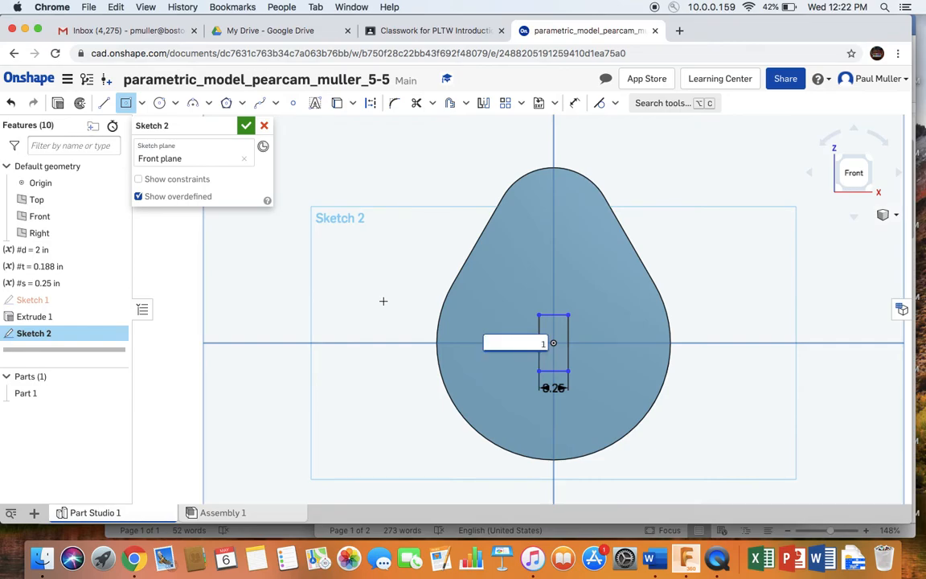
key("BackSpace")
type("#")
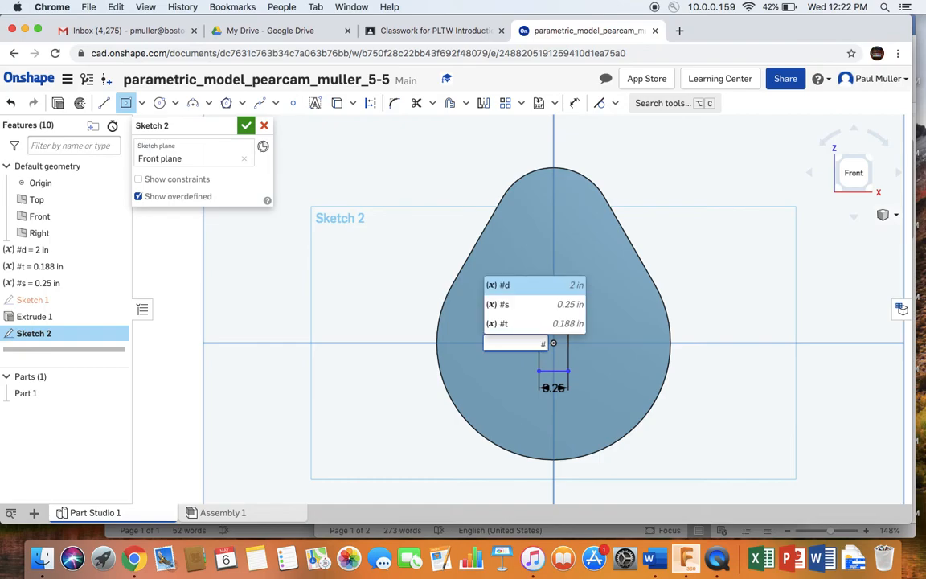
left_click(513, 304)
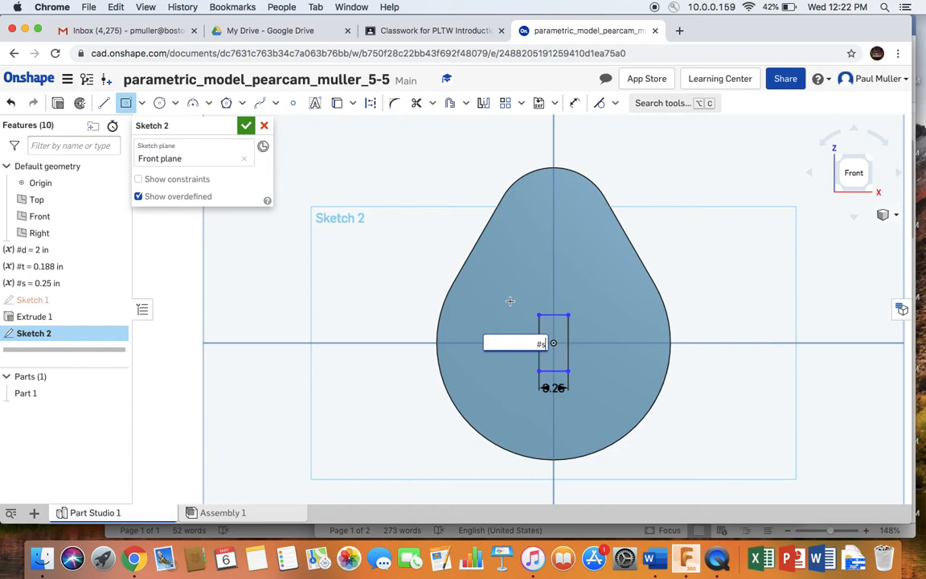
key("Return")
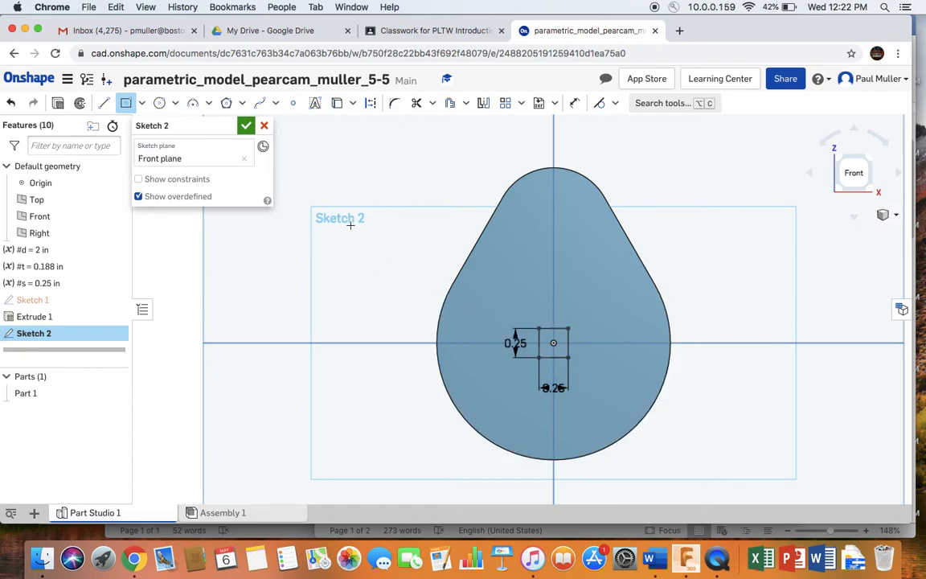
left_click(246, 126)
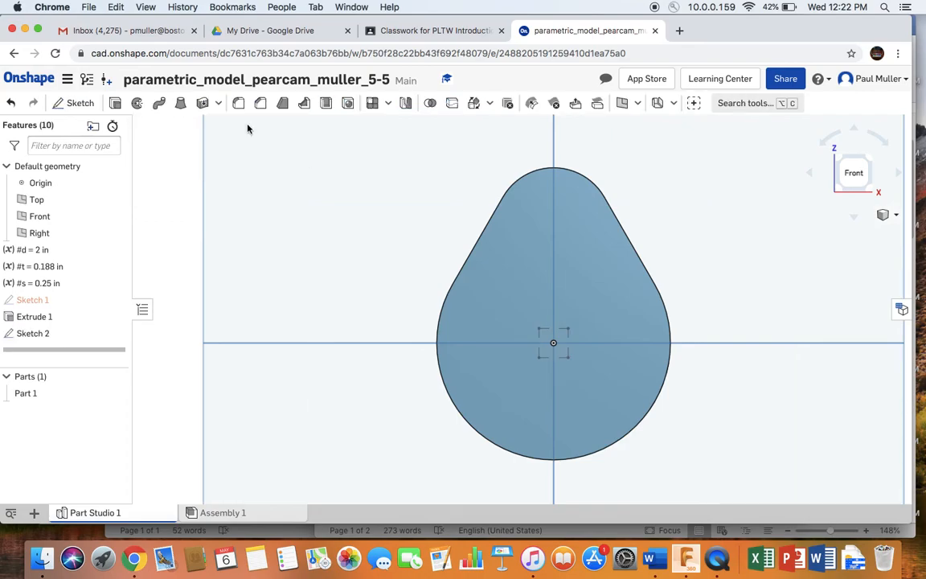
- Select the centred square sketch region on the cam and start an extrude that removes material from Part 1
left_click(871, 161)
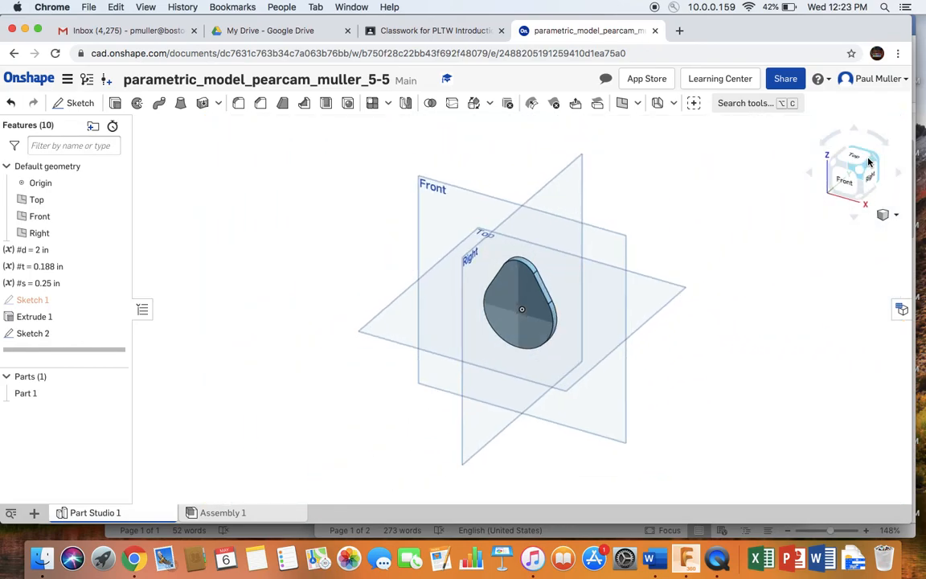
scroll(467, 364, "down", 10)
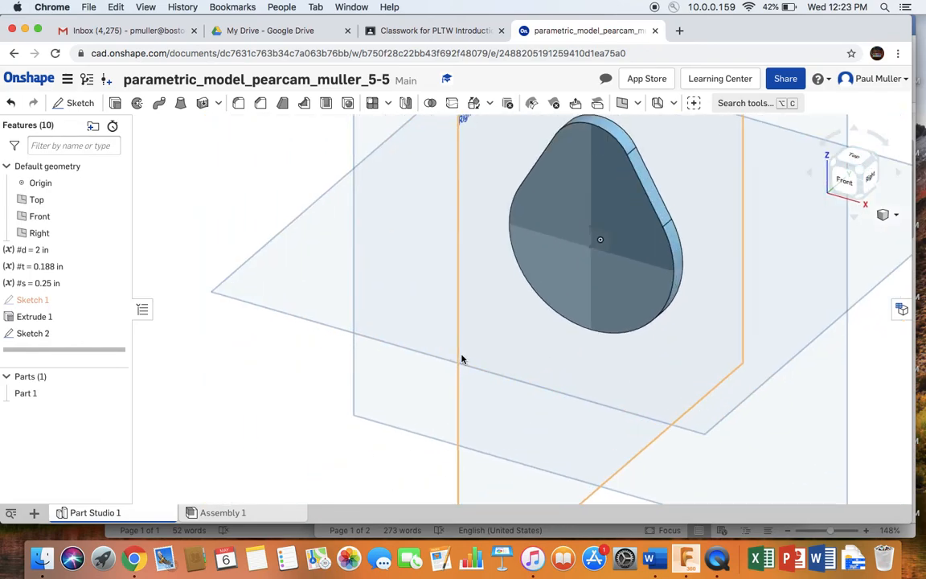
scroll(461, 353, "up", 10)
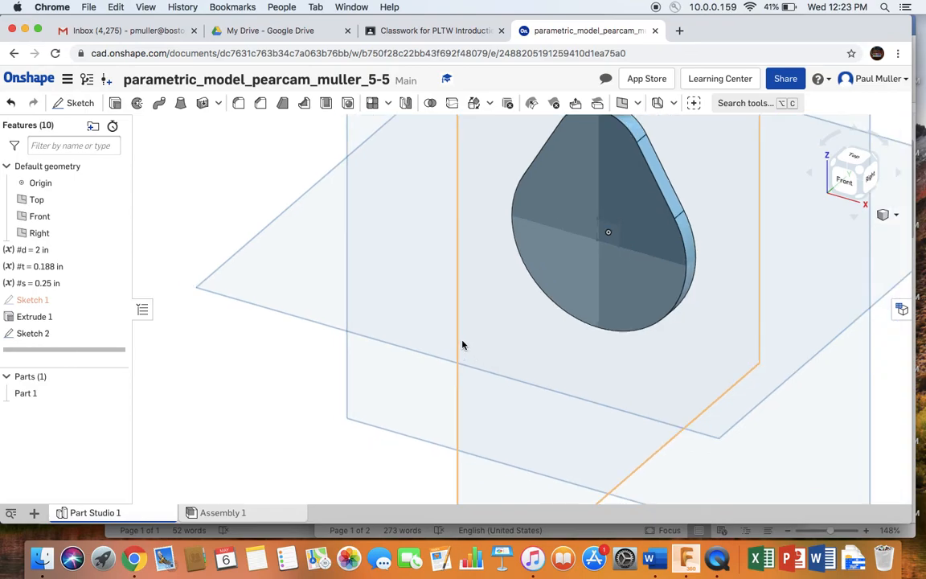
left_click(875, 163)
scroll(499, 249, "down", 8)
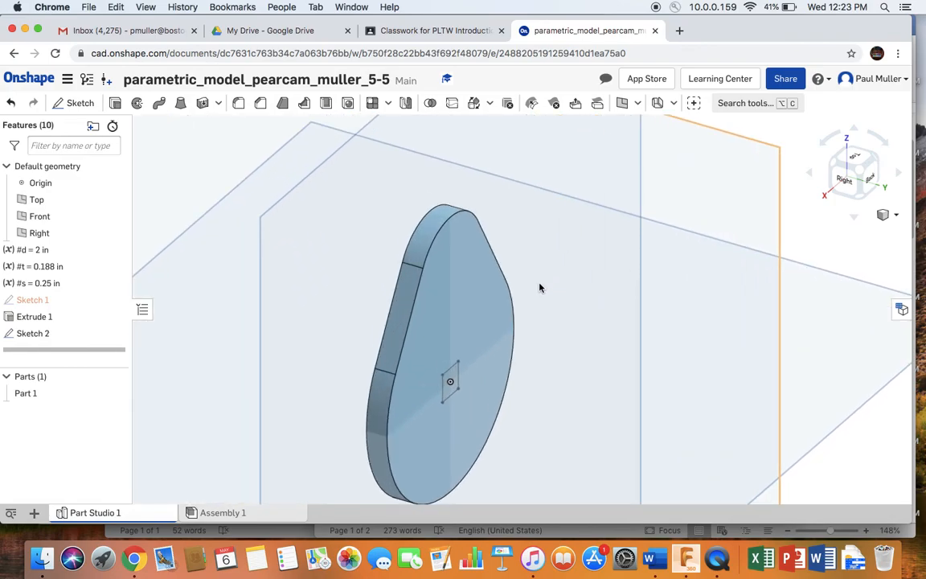
middle_click_drag(455, 345, 463, 290)
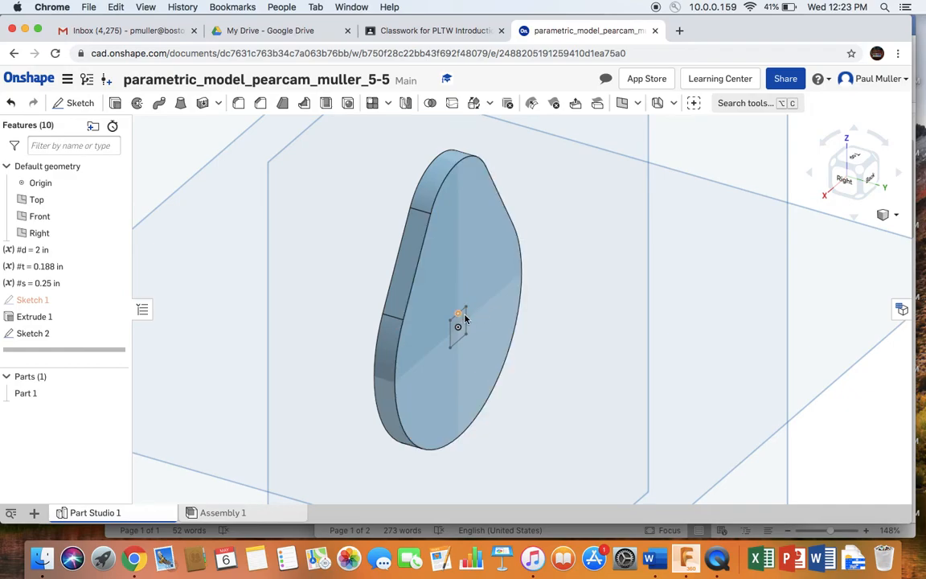
left_click(463, 322)
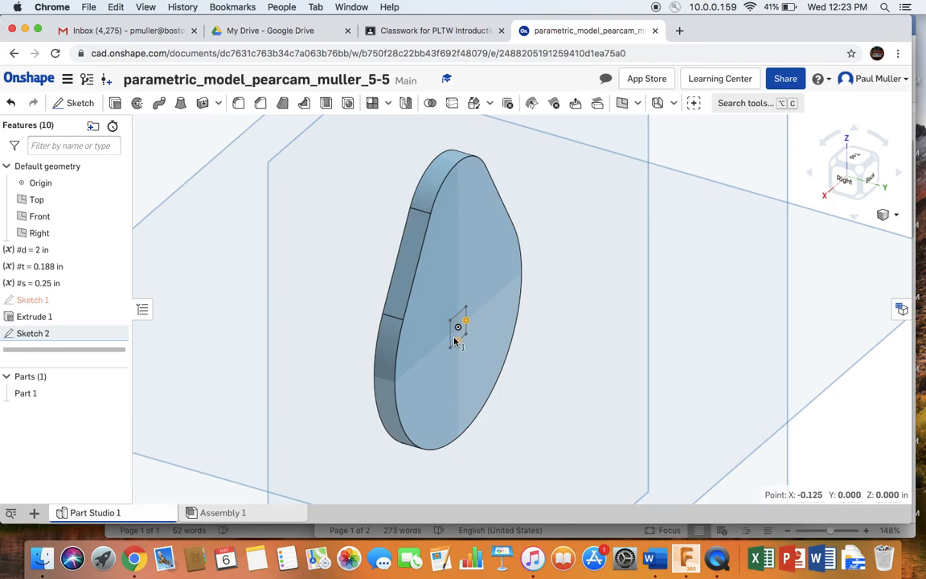
left_click(456, 339)
left_click(457, 314)
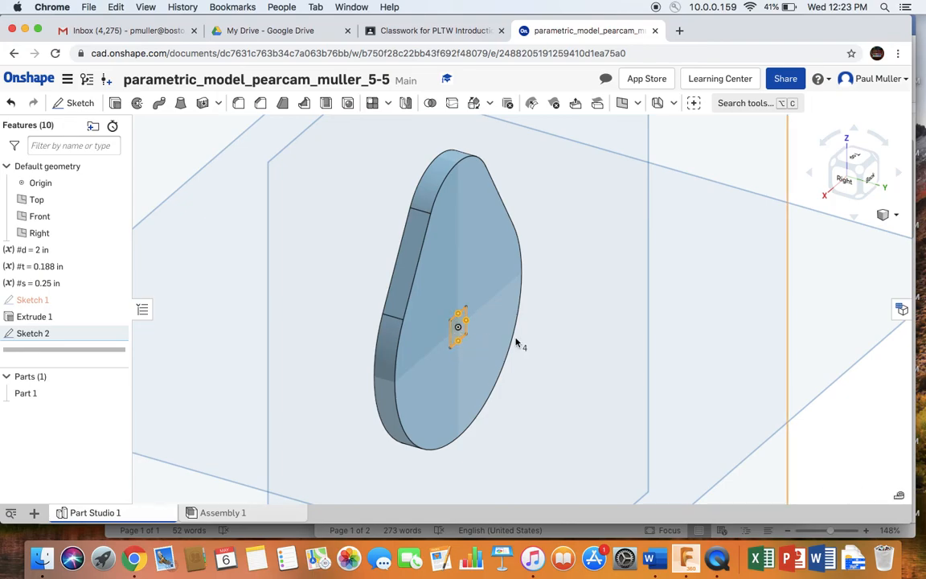
left_click(310, 252)
left_click(115, 104)
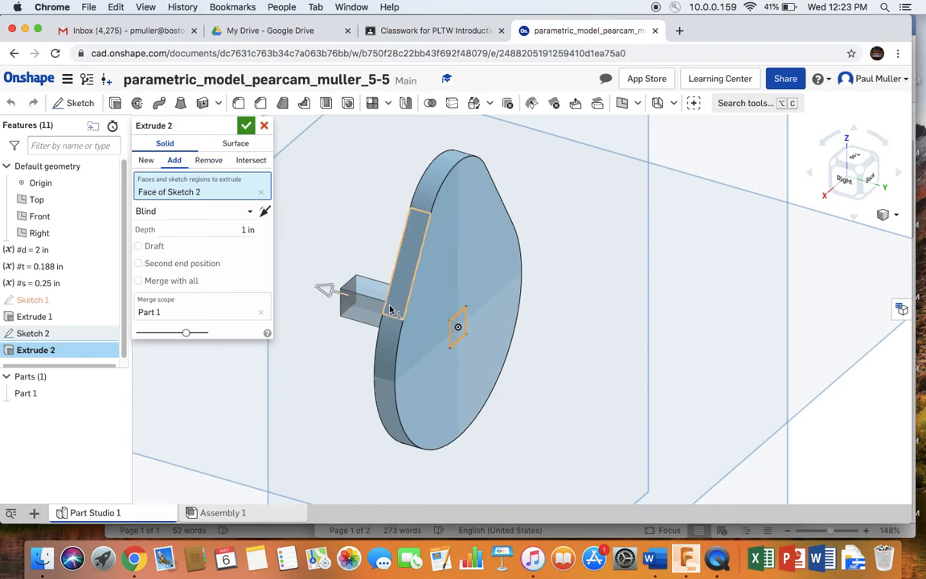
left_click(207, 161)
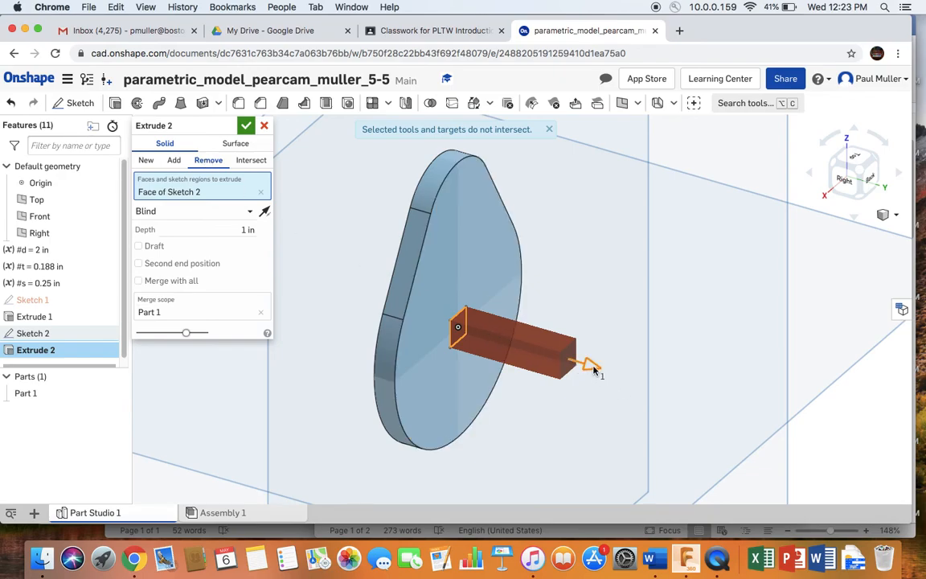
- Reverse the square cut so it goes into the cam, set its blind depth to #t, and accept the feature
left_click_drag(586, 366, 444, 320)
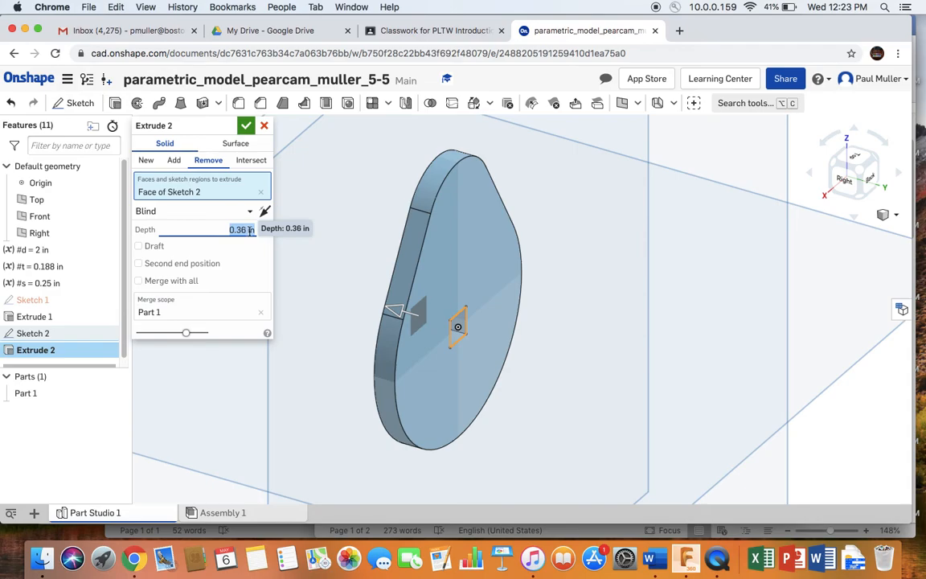
type("1")
type("#")
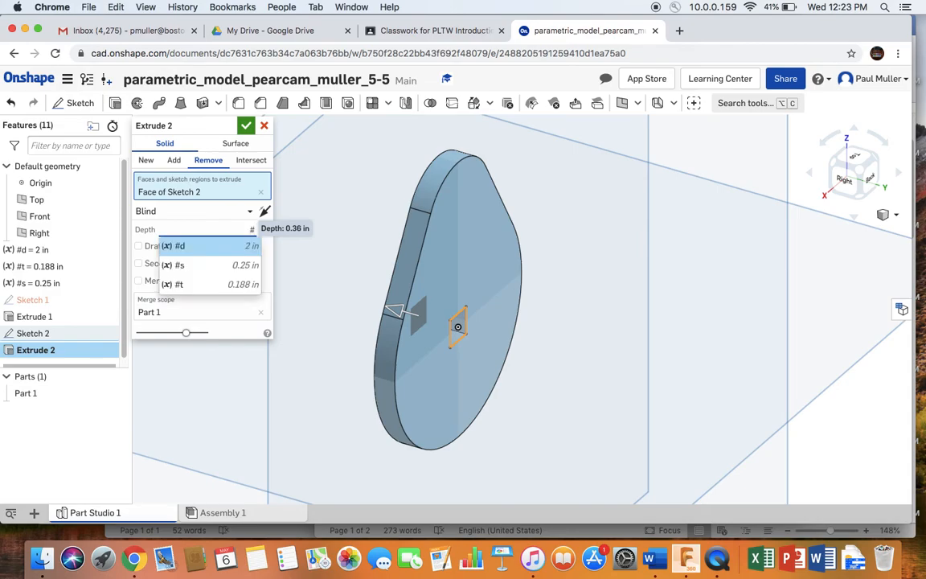
left_click(243, 285)
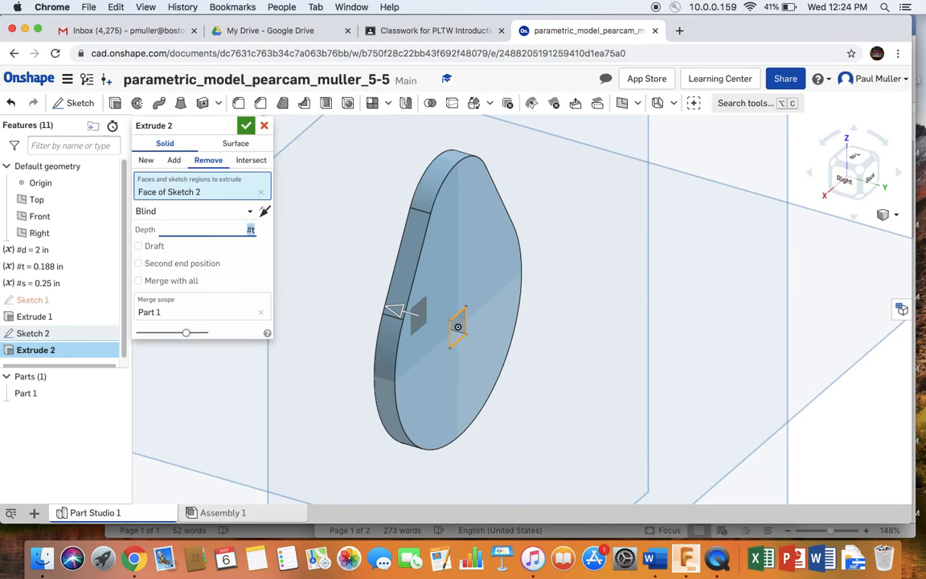
left_click(247, 127)
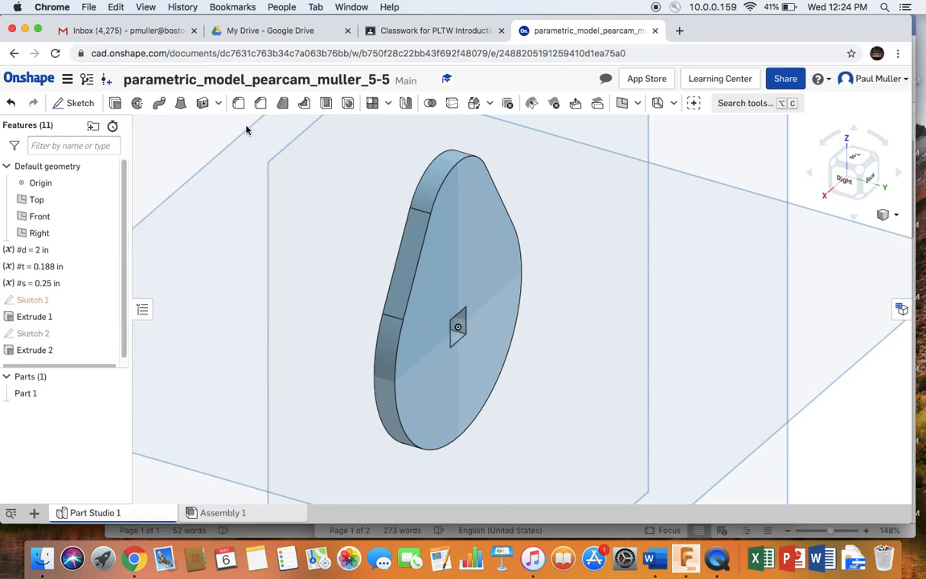
- Edit the variable #d, set its value to 3.0 in, and accept the change
left_click(901, 174)
left_click(898, 176)
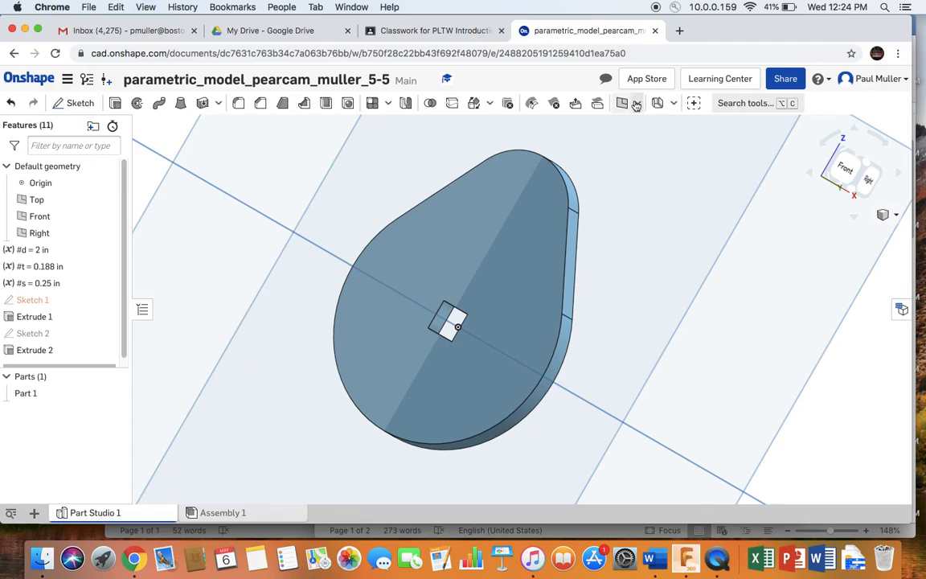
right_click(32, 251)
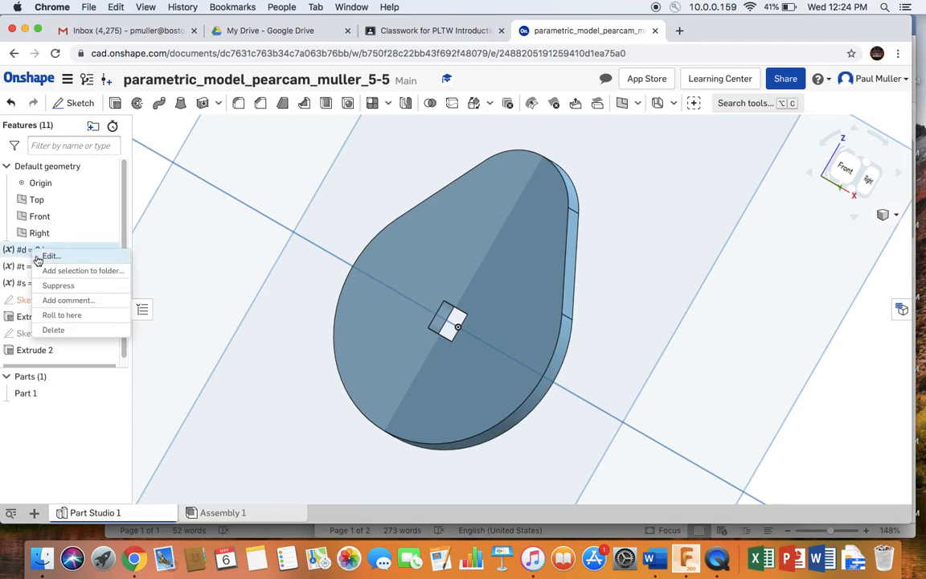
left_click(40, 257)
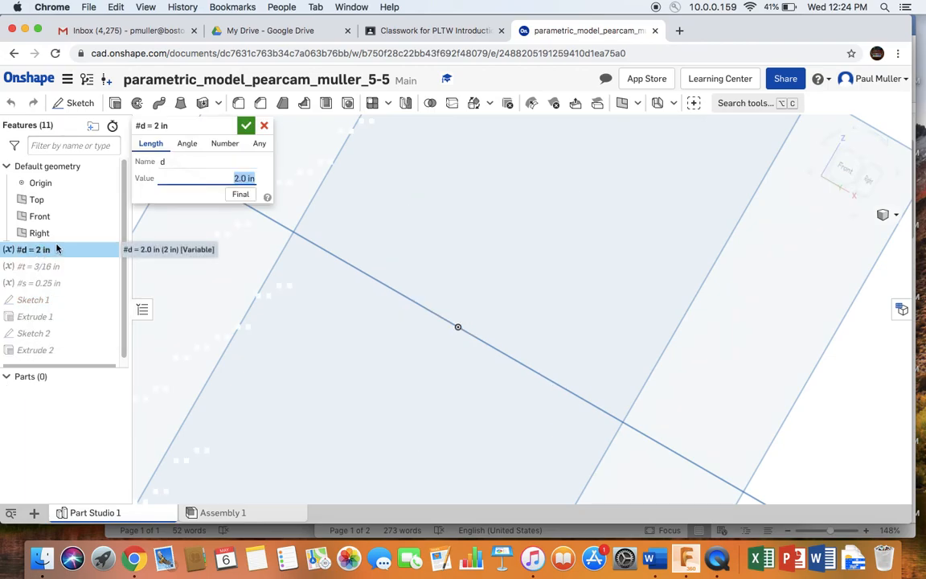
left_click(238, 178)
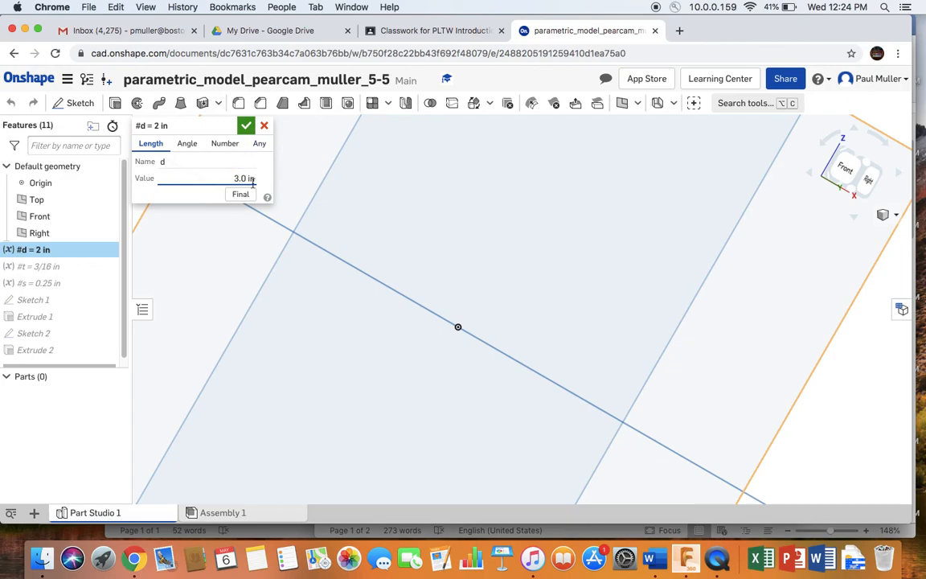
left_click(246, 126)
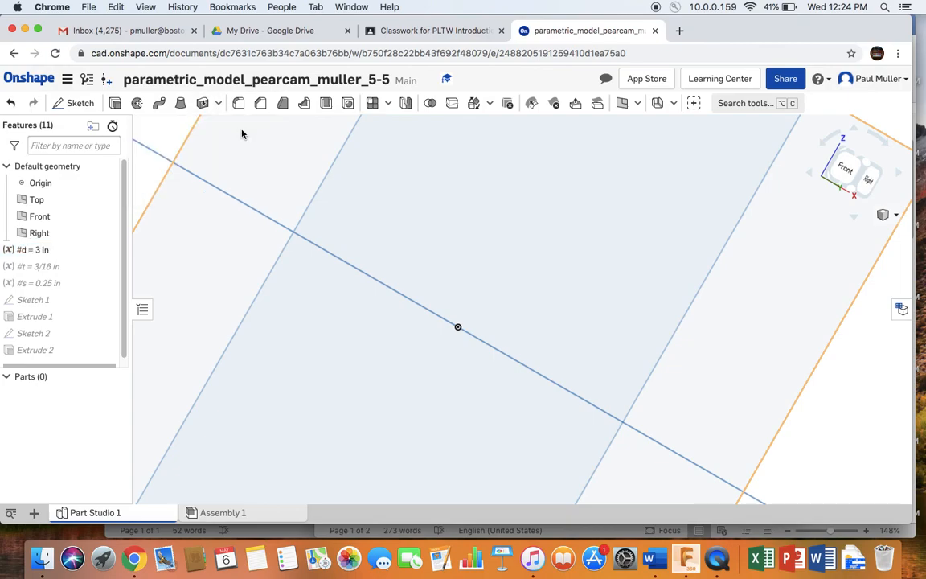